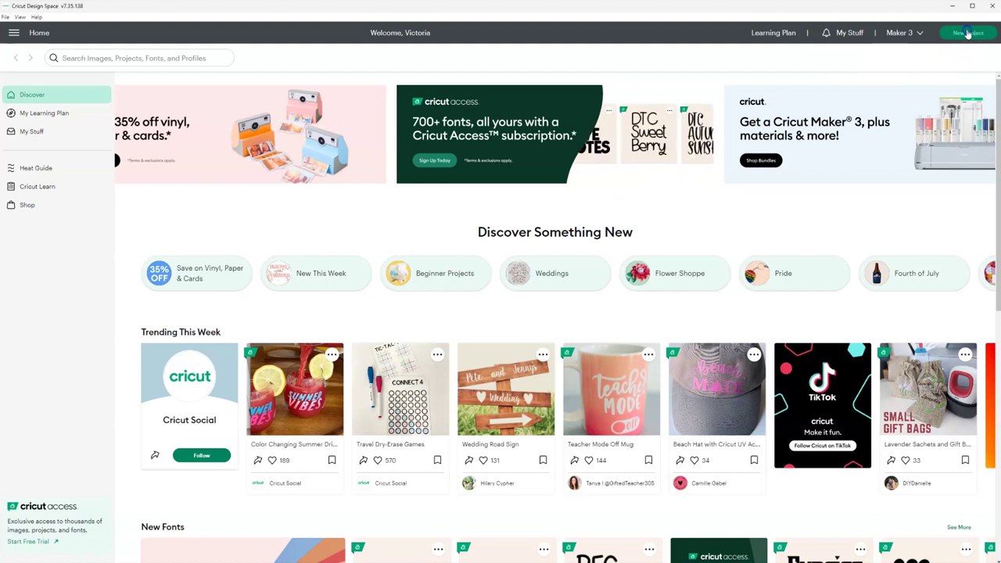
Start a new project and load the PPC-JuiceLabel.svg cut file for image upload.
left_click(968, 32)
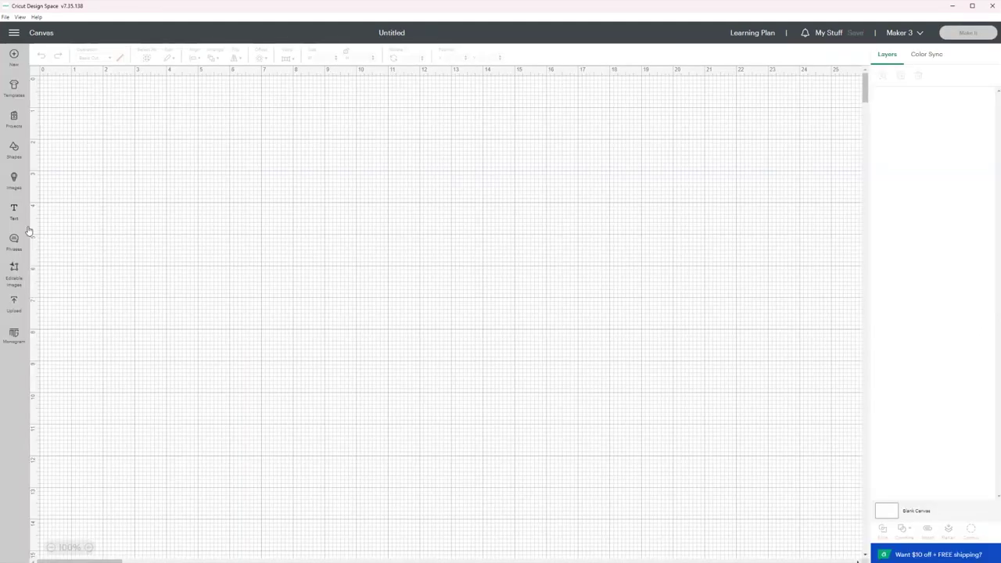
left_click(14, 306)
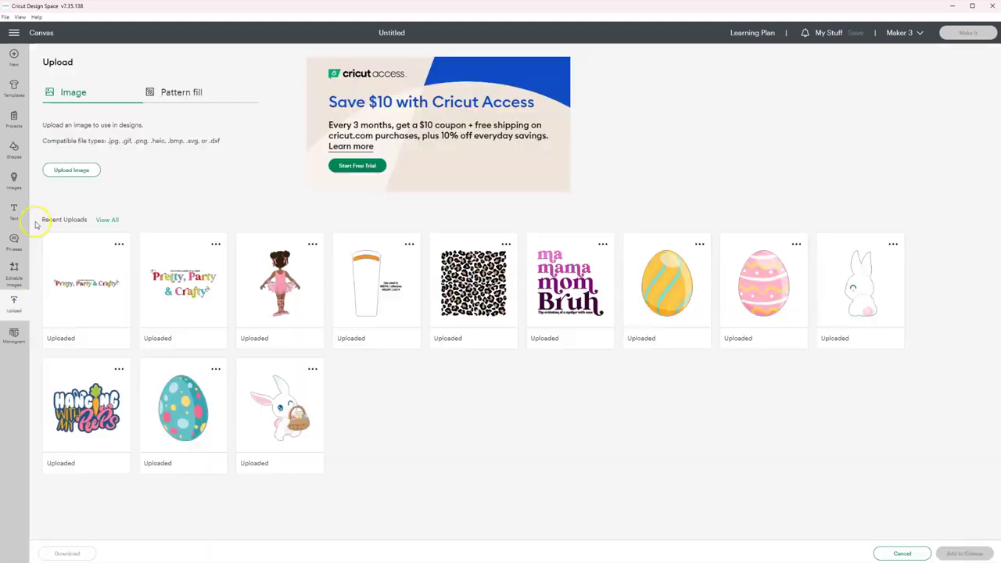
left_click(65, 171)
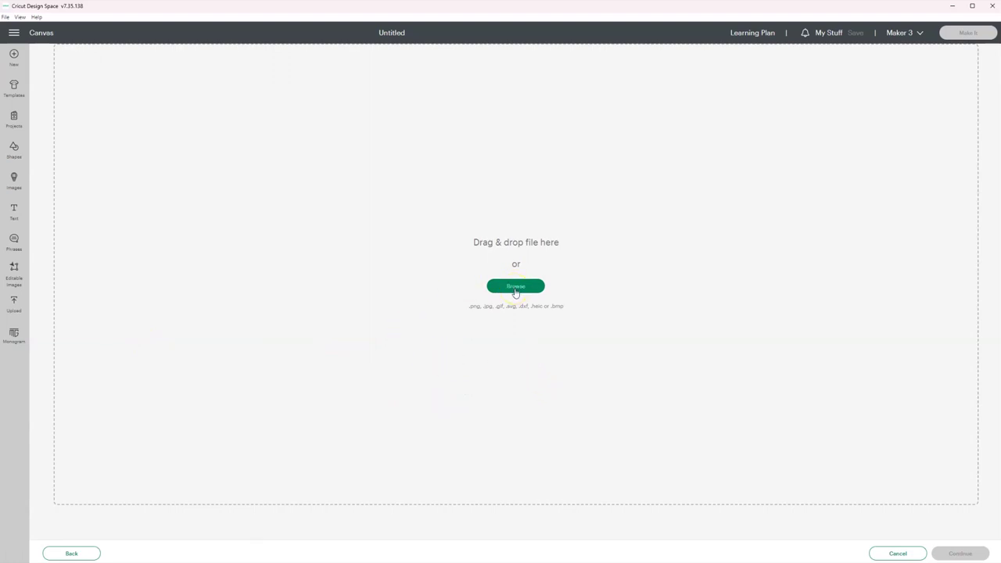
left_click(516, 287)
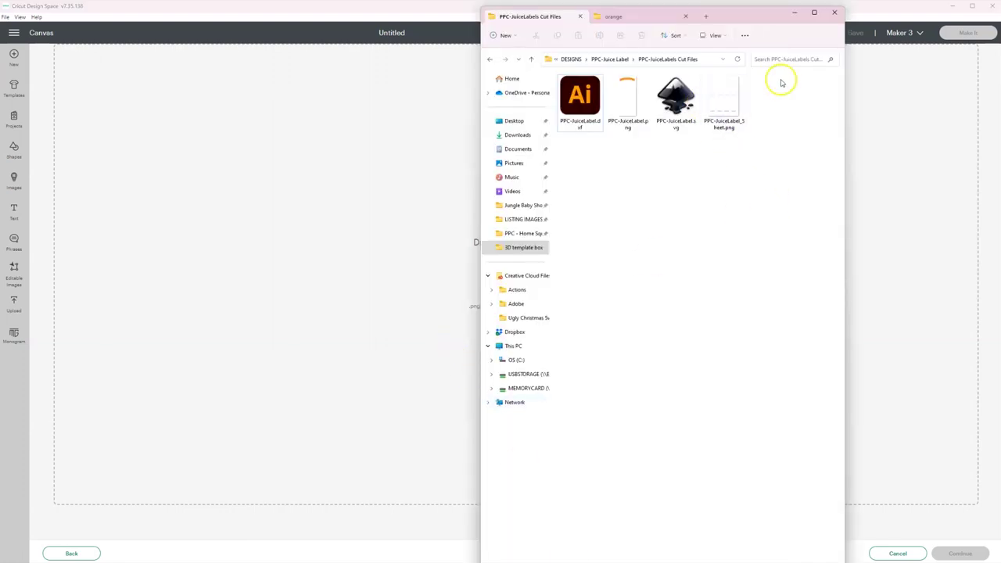
left_click_drag(759, 17, 873, 18)
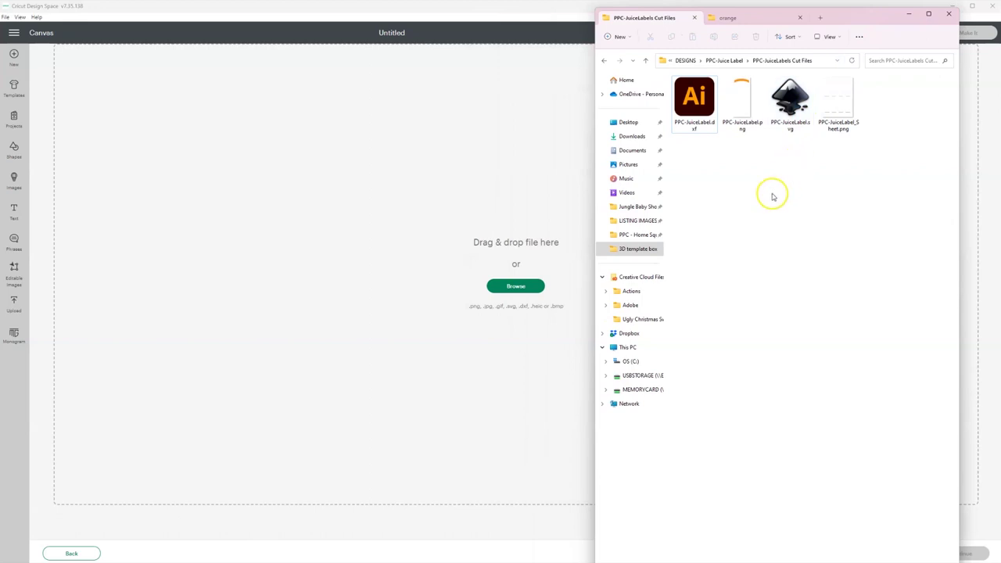
left_click(697, 129)
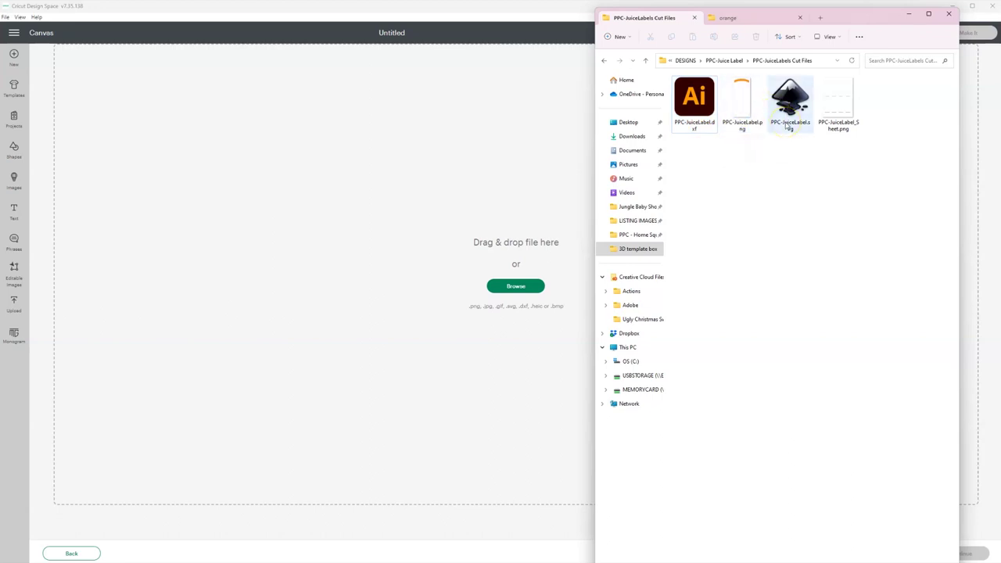
left_click(788, 125)
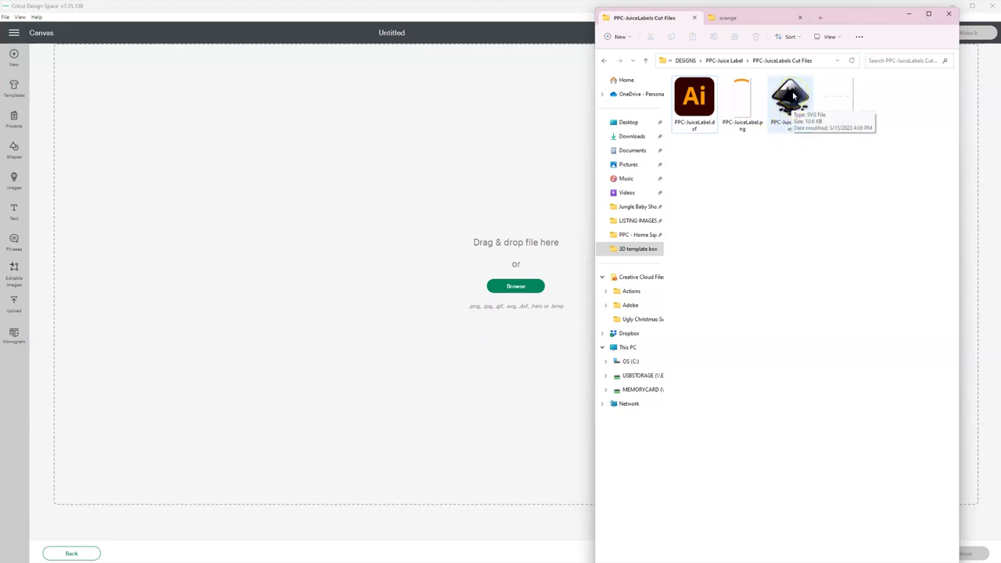
left_click_drag(793, 95, 466, 202)
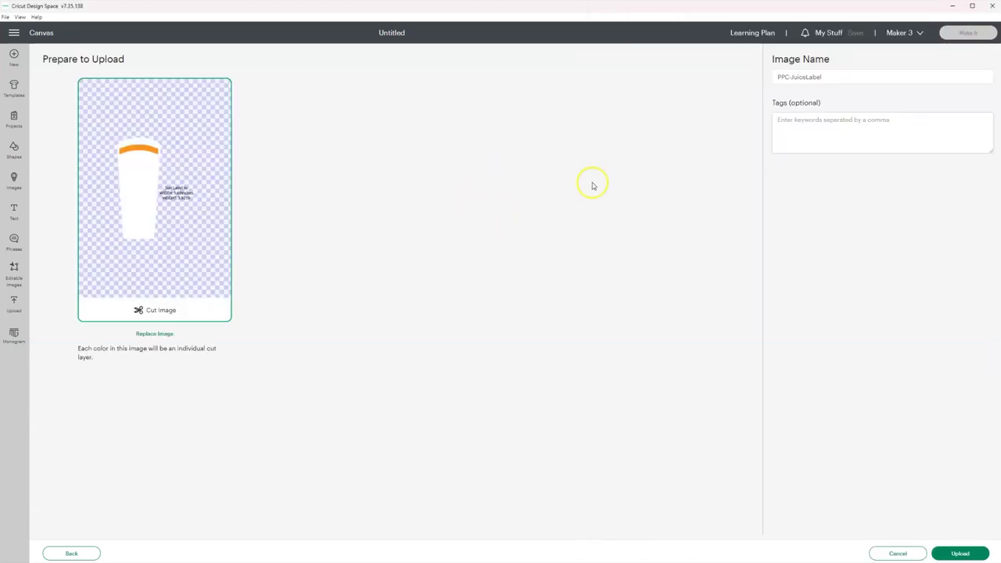
Name the image "orange juice label" and upload it.
double_click(820, 77)
type("orange j")
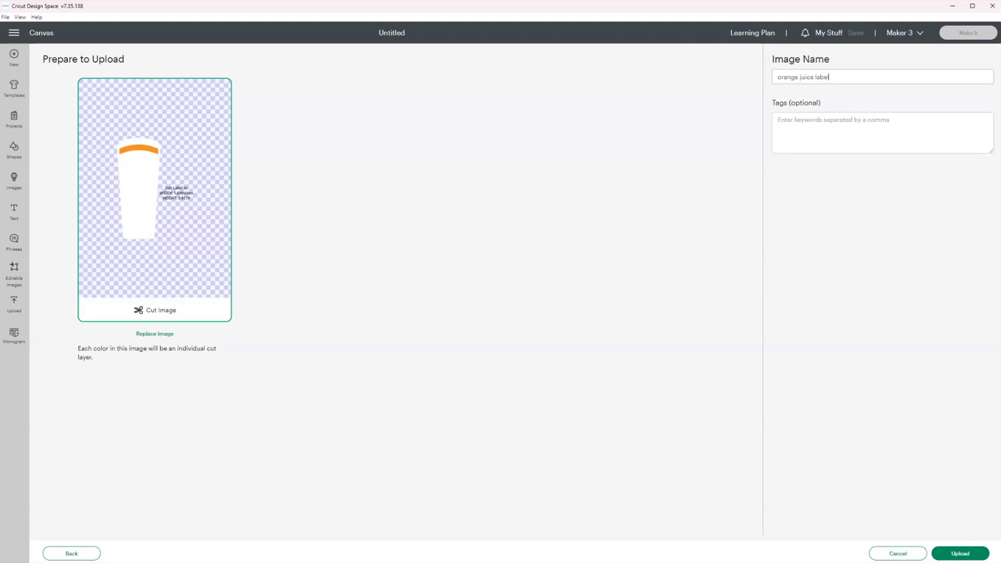
left_click(959, 552)
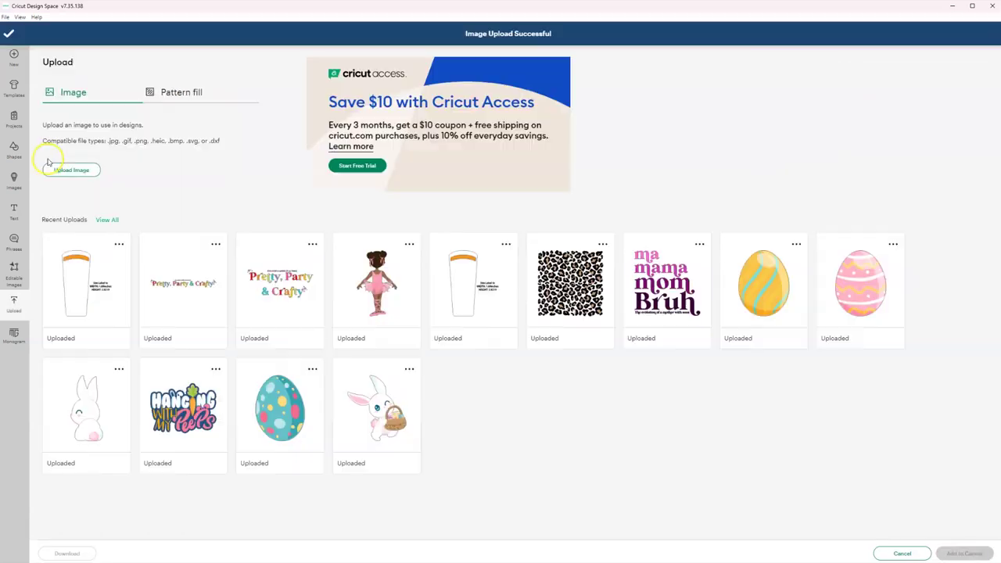
Add the uploaded orange juice label to the canvas, away from the corner, and ungroup it from its sizing note.
left_click(80, 291)
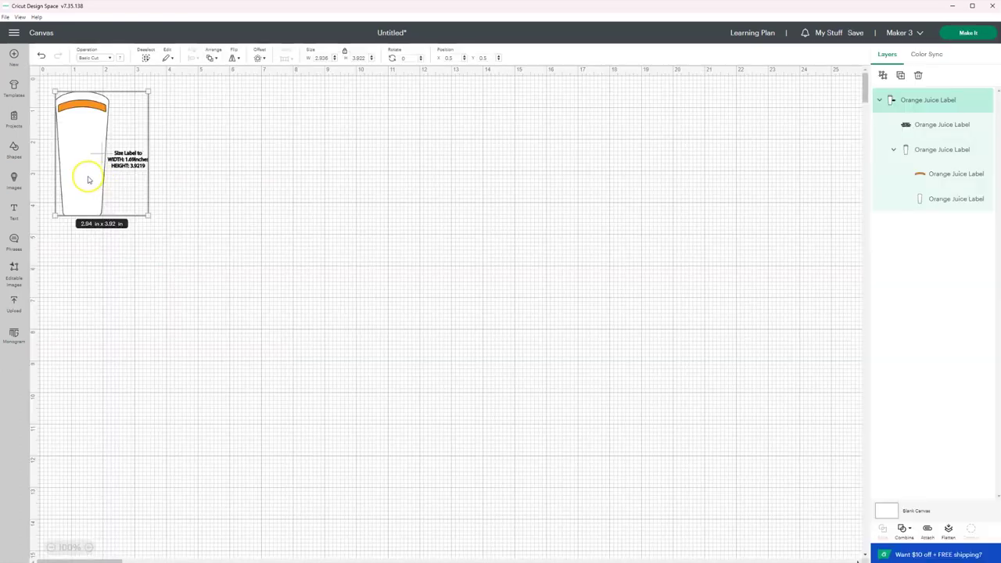
left_click_drag(90, 179, 367, 257)
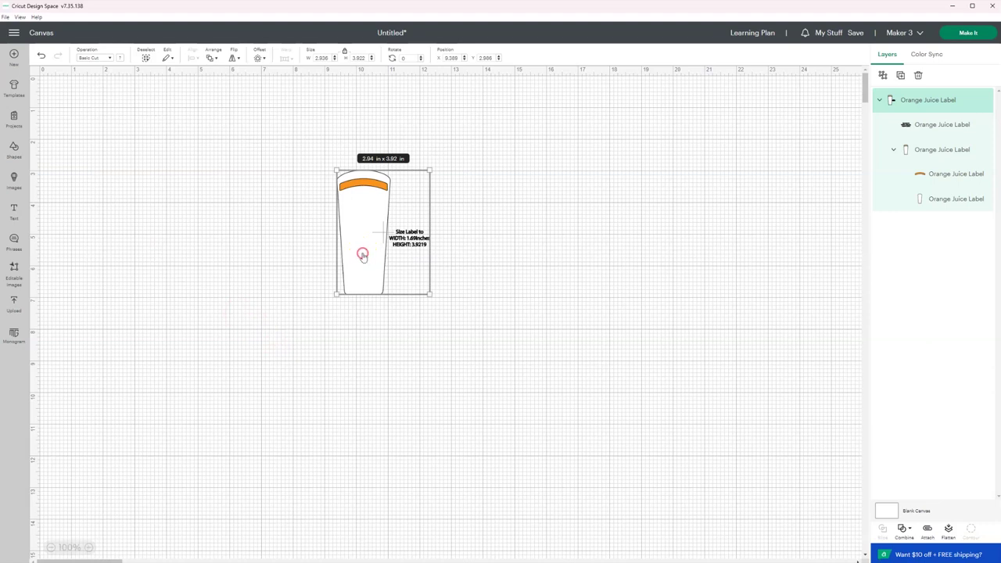
right_click(362, 256)
left_click(390, 263)
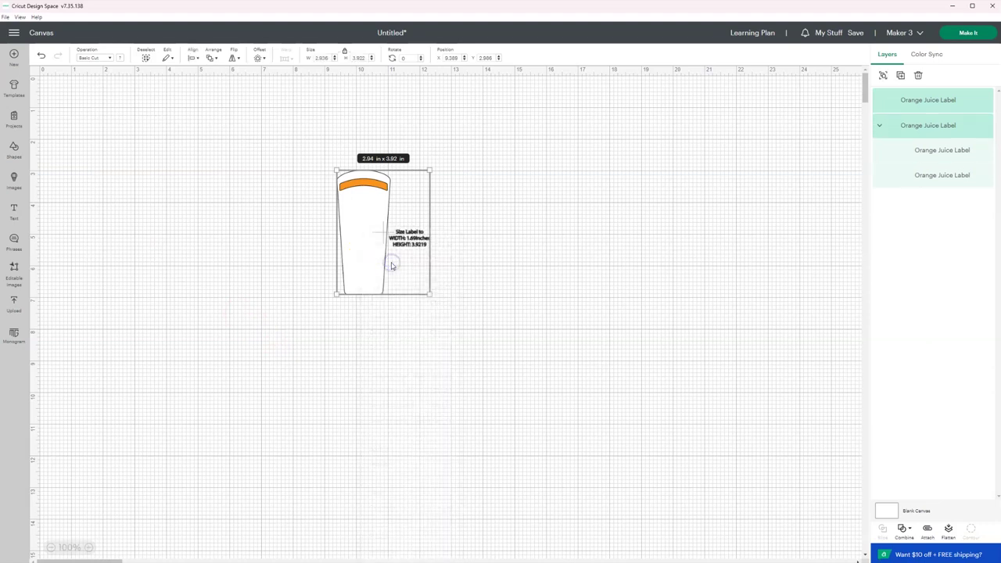
Enlarge the sizing note text to about 8.01 x 3.26 in and place it beside the label shape.
left_click(483, 297)
left_click_drag(425, 247, 644, 315)
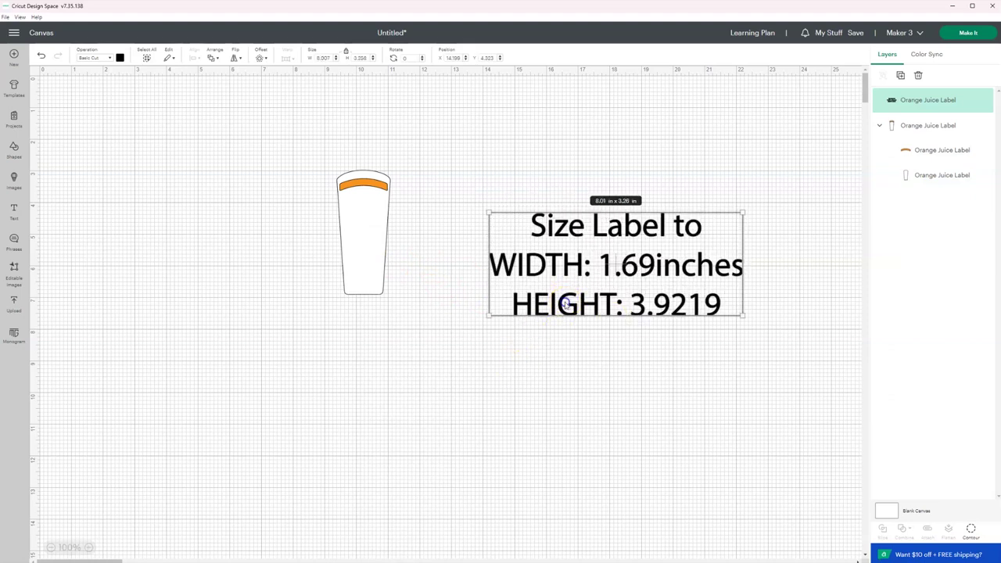
left_click_drag(565, 303, 515, 281)
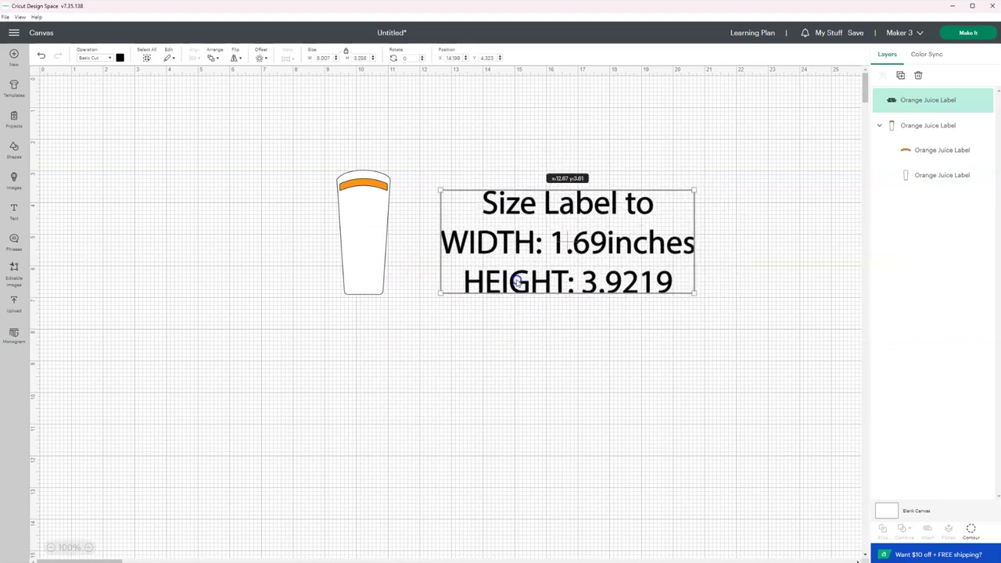
Check the label's size against the sizing note, shift the note slightly, and hide the note's layer.
left_click(363, 236)
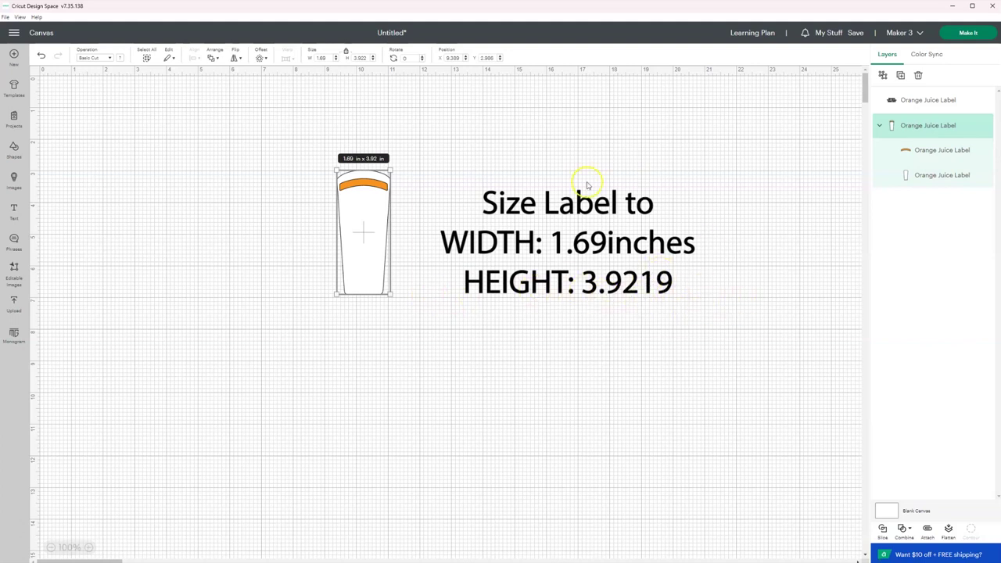
left_click_drag(554, 264, 580, 269)
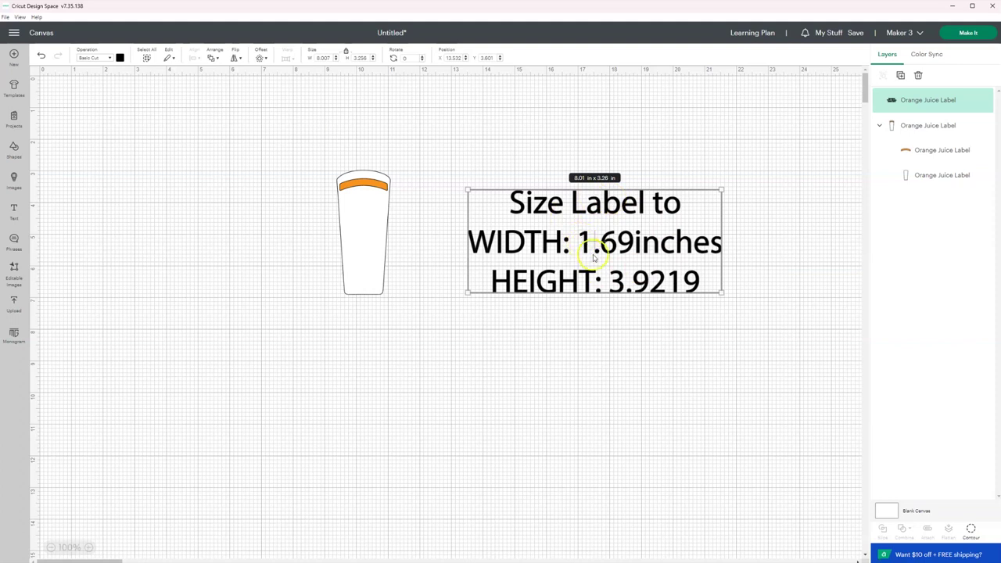
left_click_drag(618, 242, 606, 241)
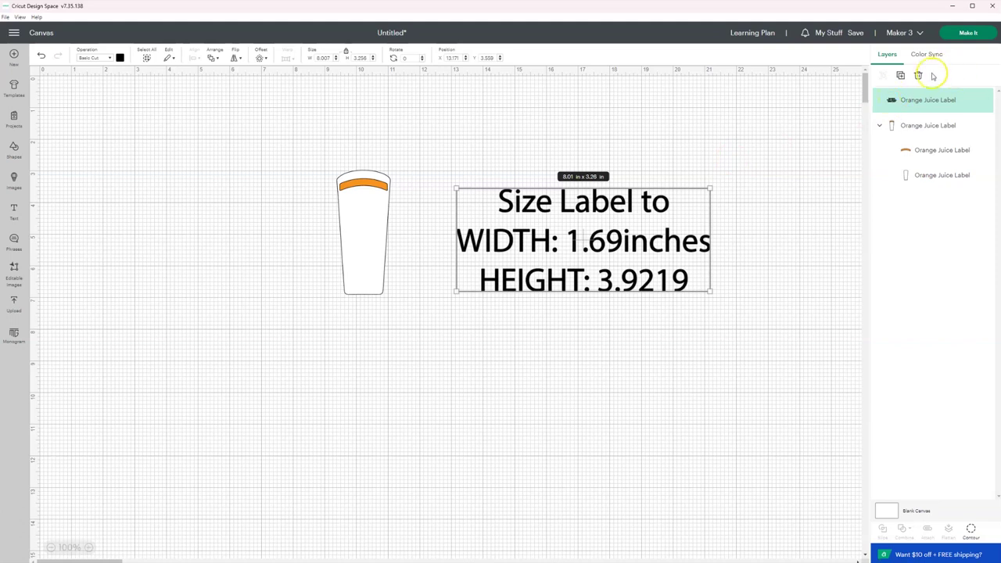
left_click(986, 101)
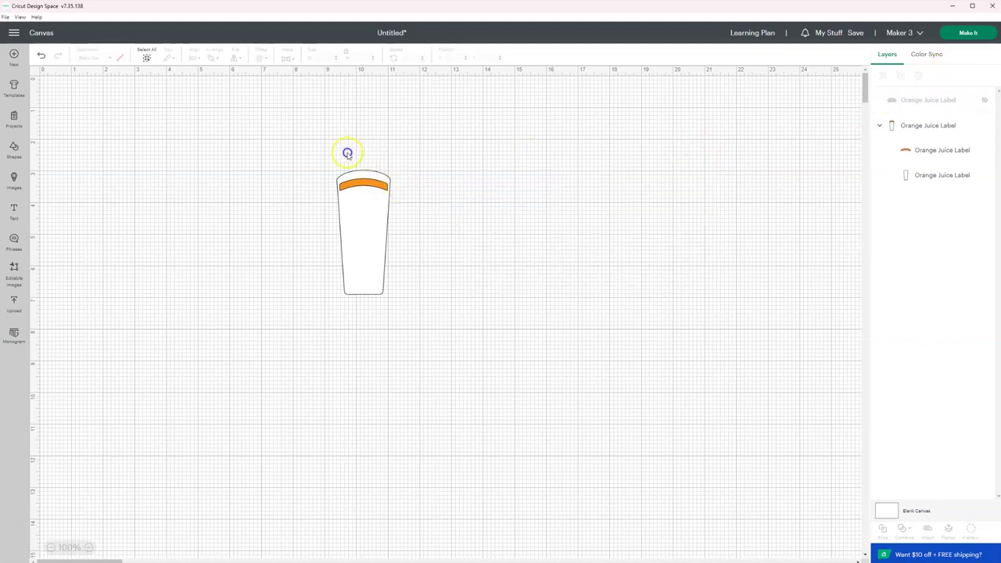
Enlarge the canvas view to 200% around the blank juice label to examine its shape.
left_click_drag(361, 153, 317, 178)
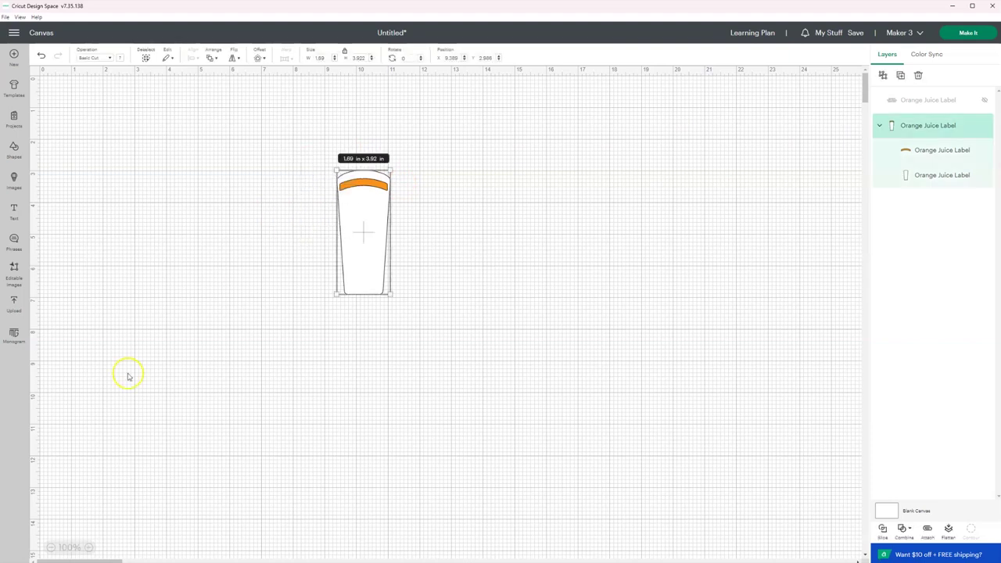
left_click(179, 409)
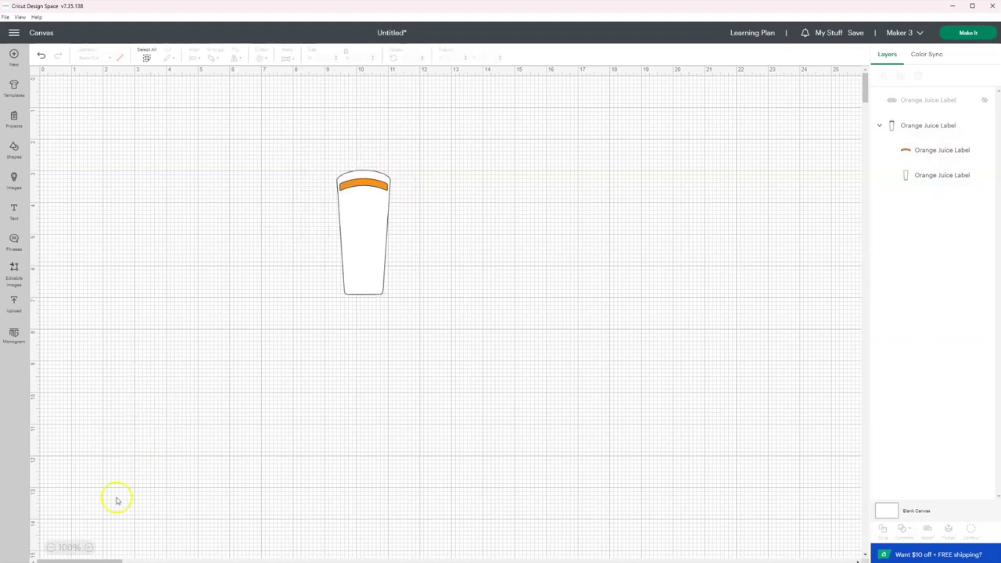
left_click(90, 547)
left_click(90, 547)
left_click(90, 547)
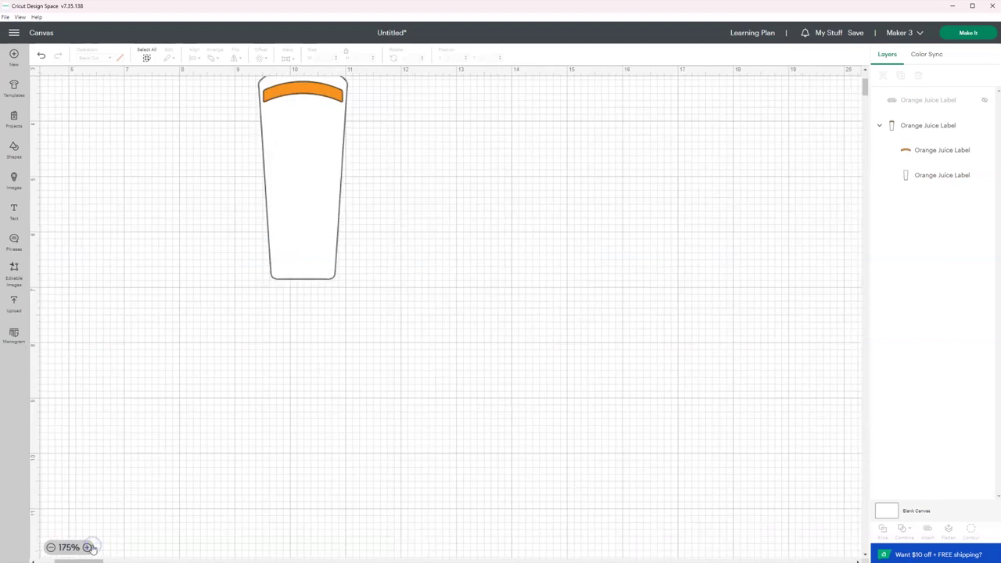
scroll(83, 431, "up", 4)
scroll(83, 431, "down", 2)
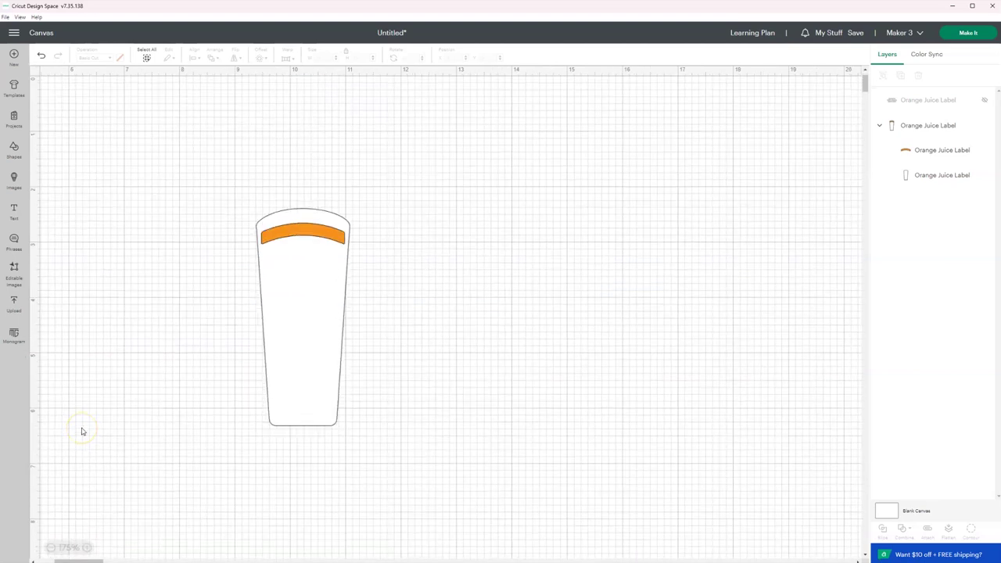
left_click(87, 548)
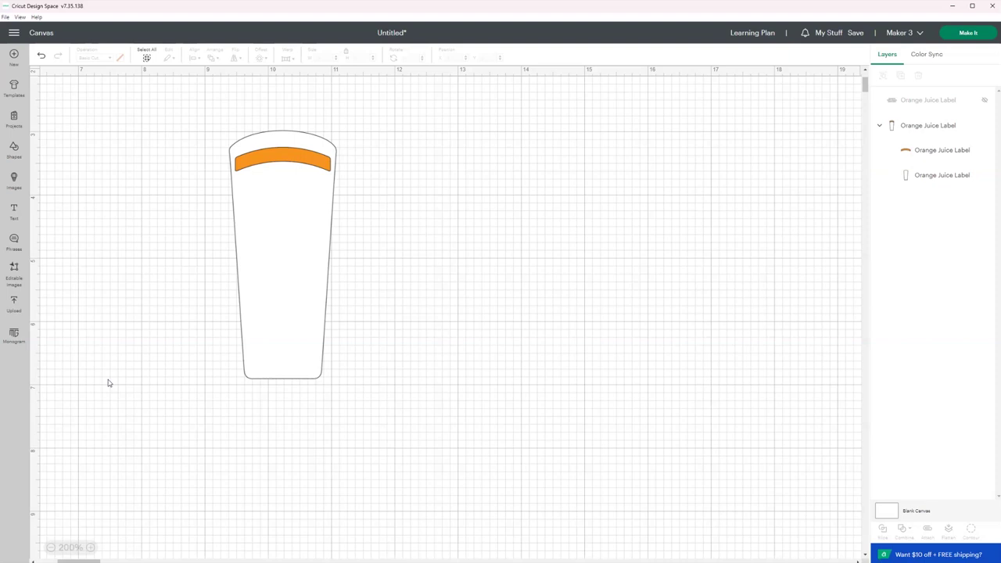
Load orange 1.png from the orange clipart folder as a new image upload.
left_click(14, 303)
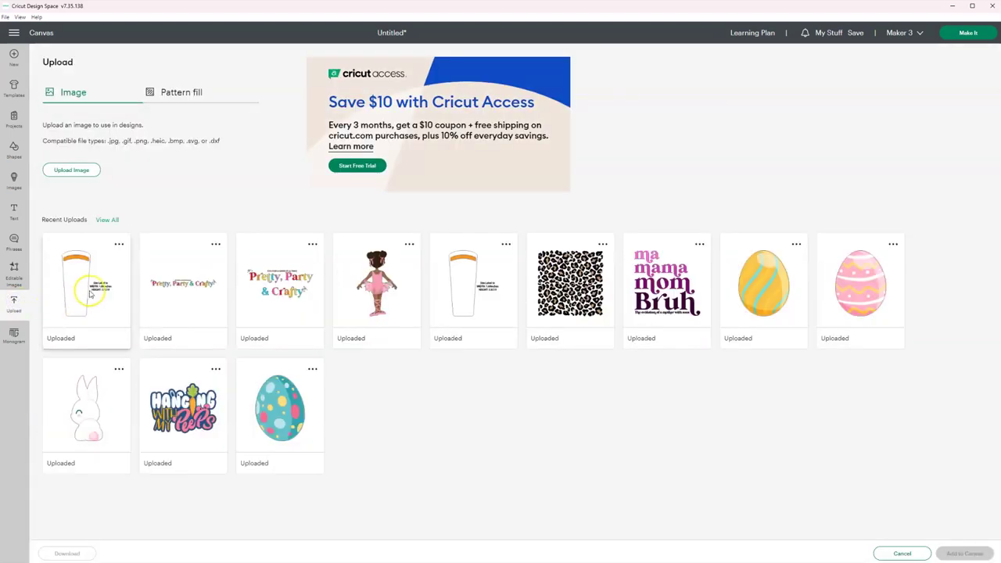
left_click(68, 174)
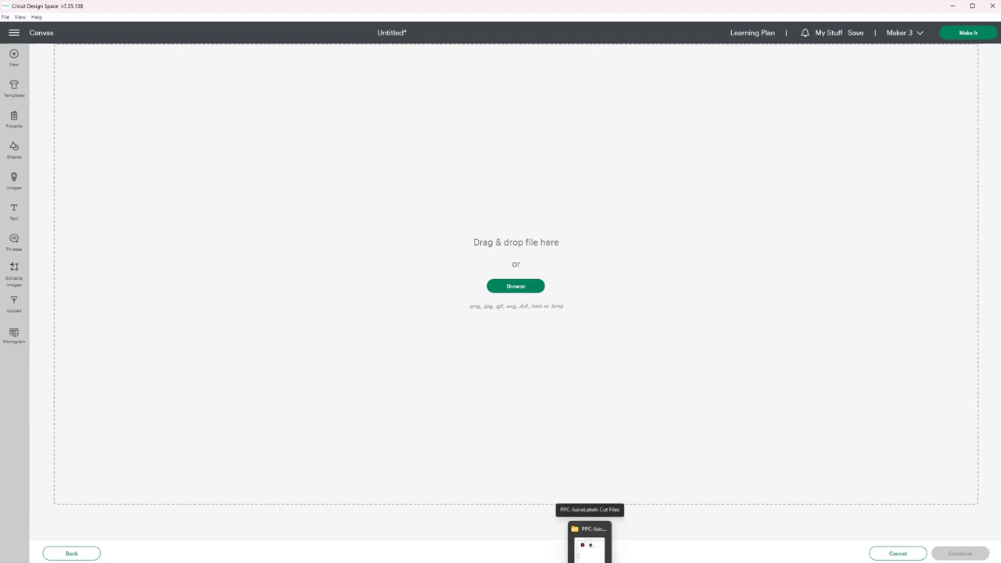
left_click(588, 546)
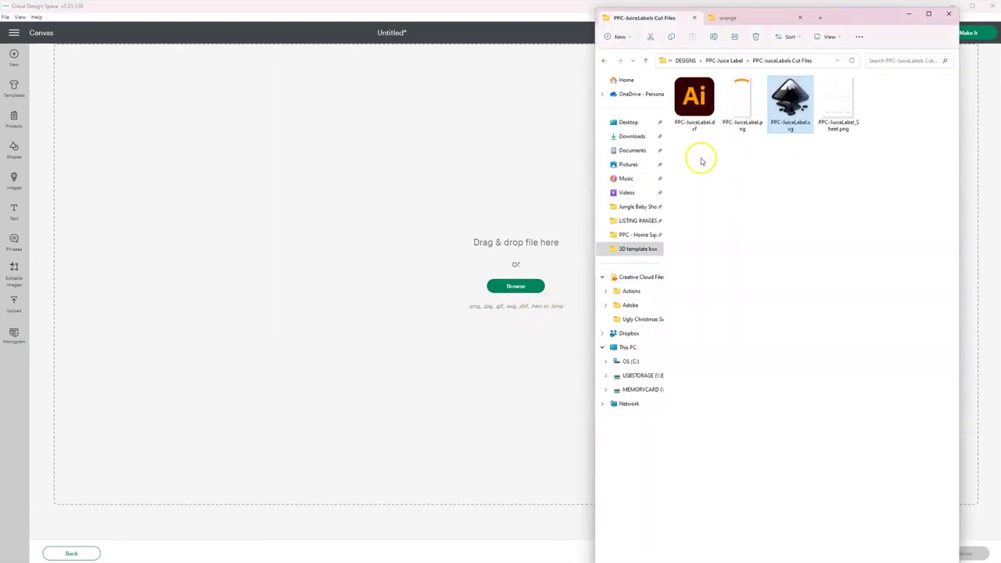
left_click(730, 21)
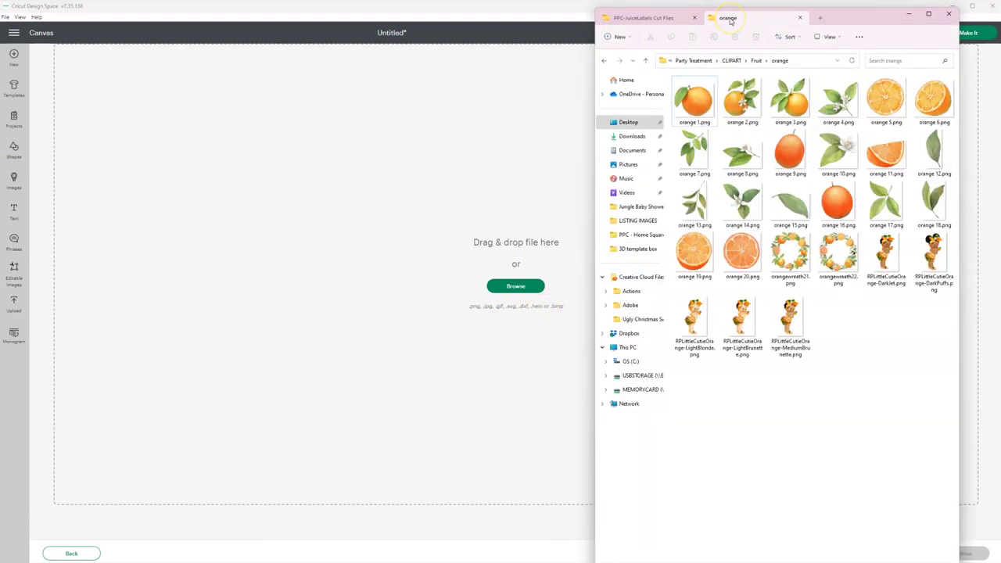
left_click(789, 174)
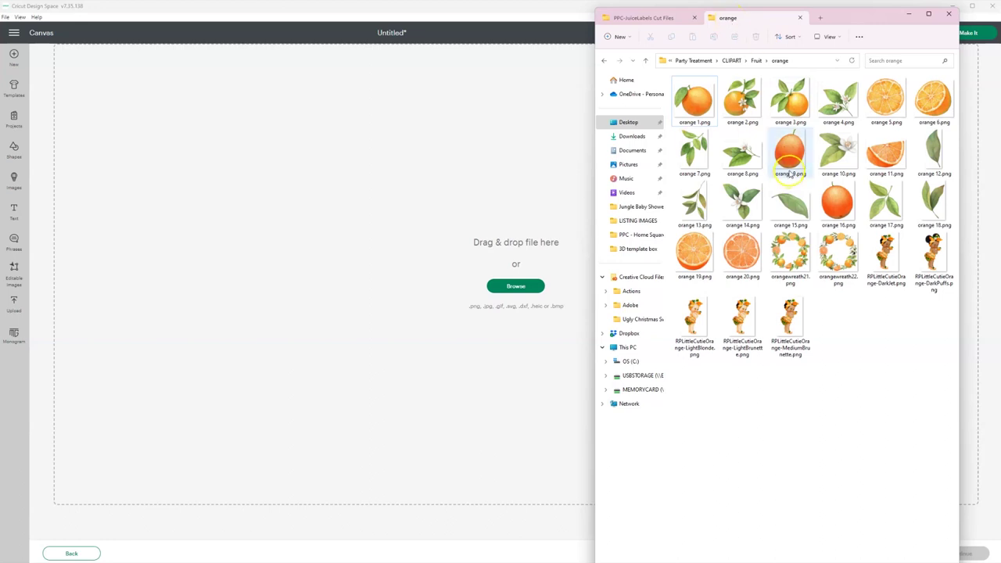
left_click(683, 94)
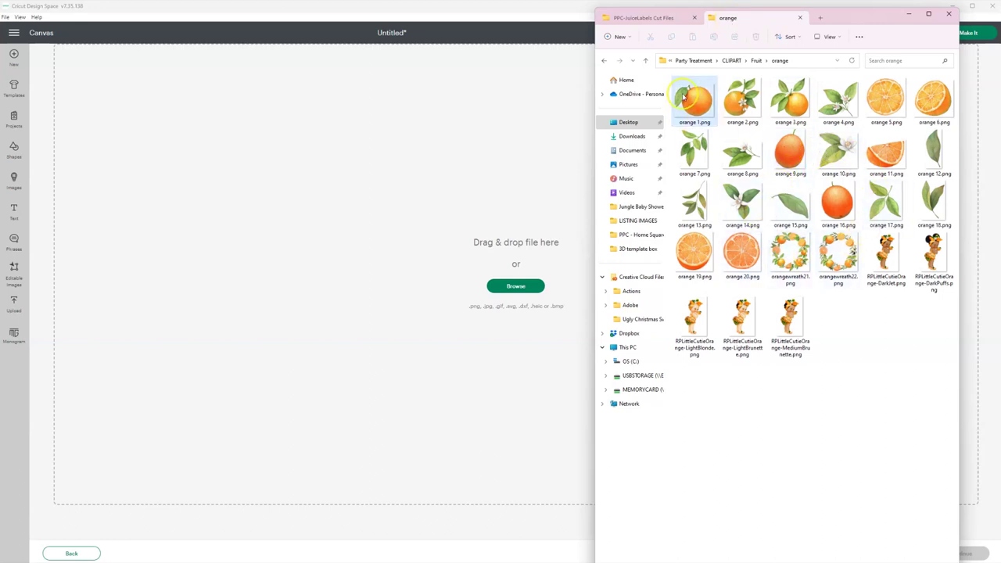
left_click_drag(698, 100, 449, 223)
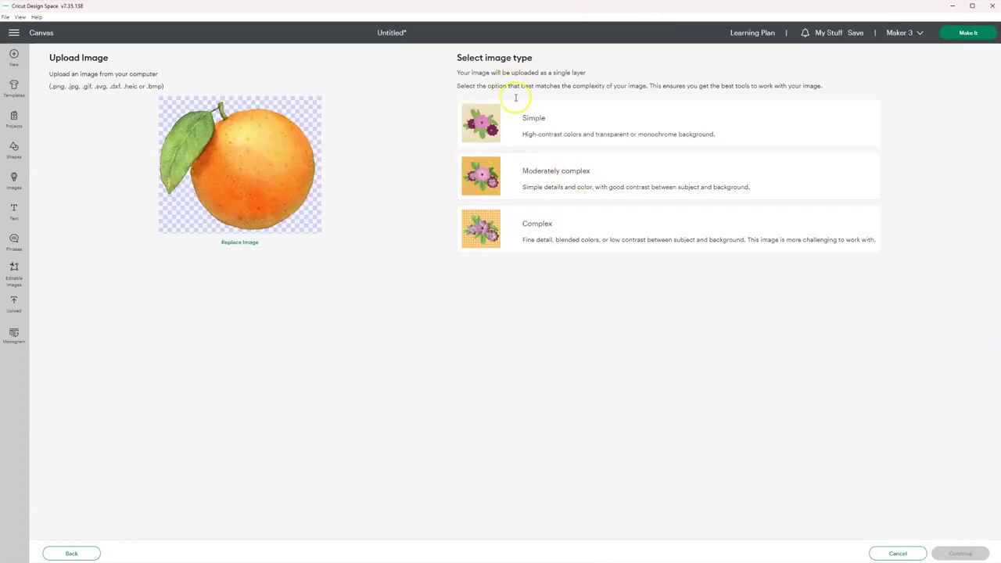
Upload the orange clipart as a Complex, Print Then Cut image, applying it without any background removal.
left_click(499, 233)
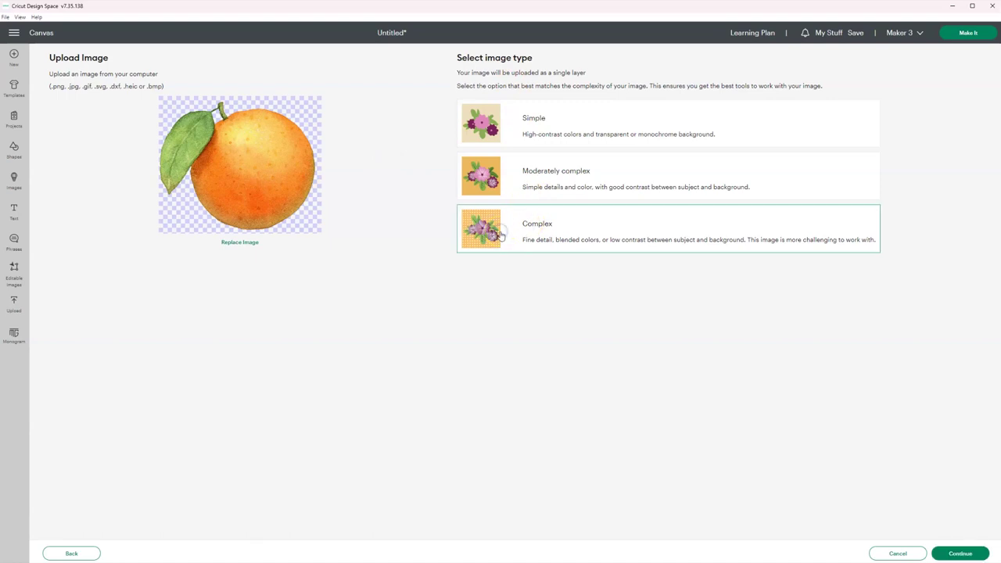
left_click(965, 554)
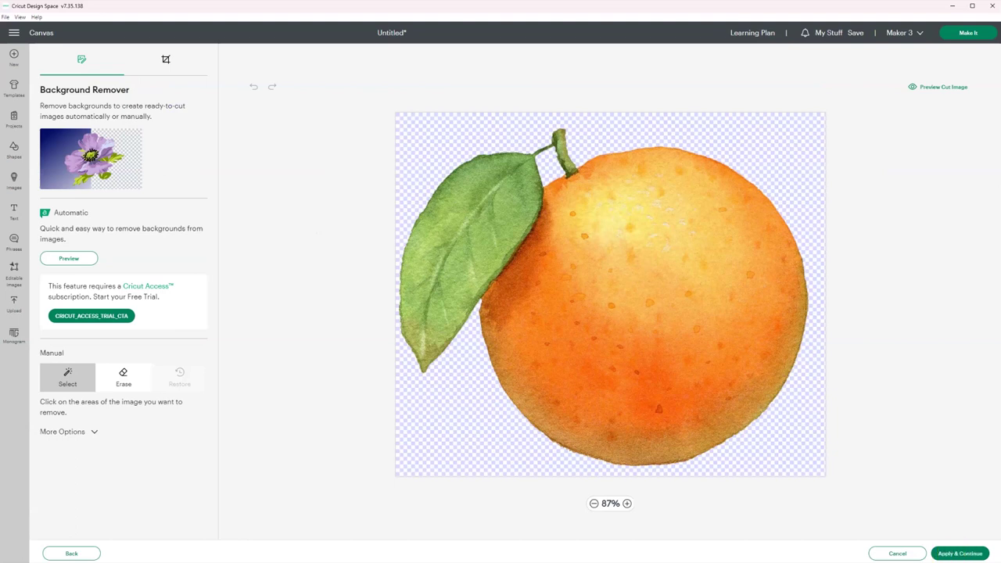
left_click(964, 554)
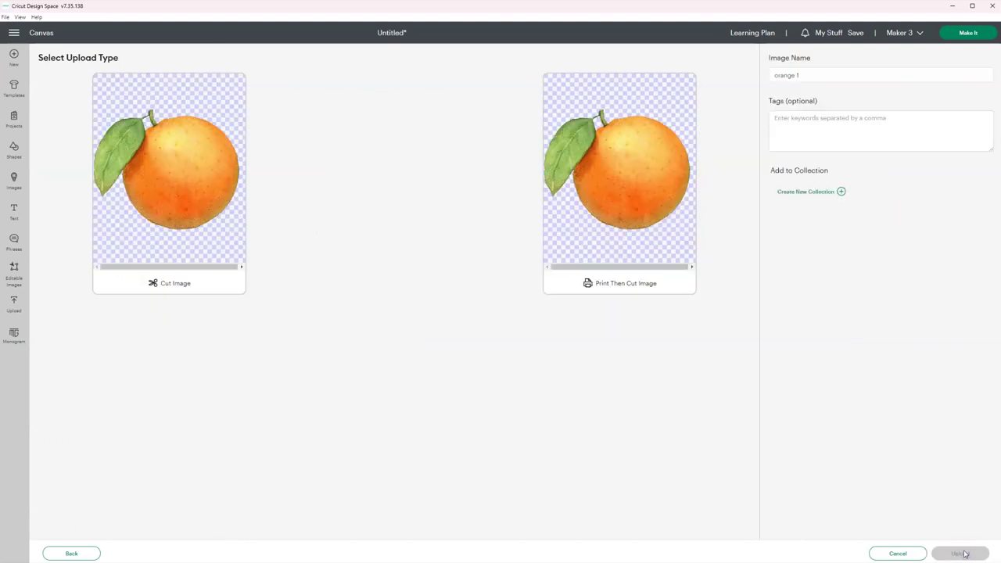
left_click(631, 179)
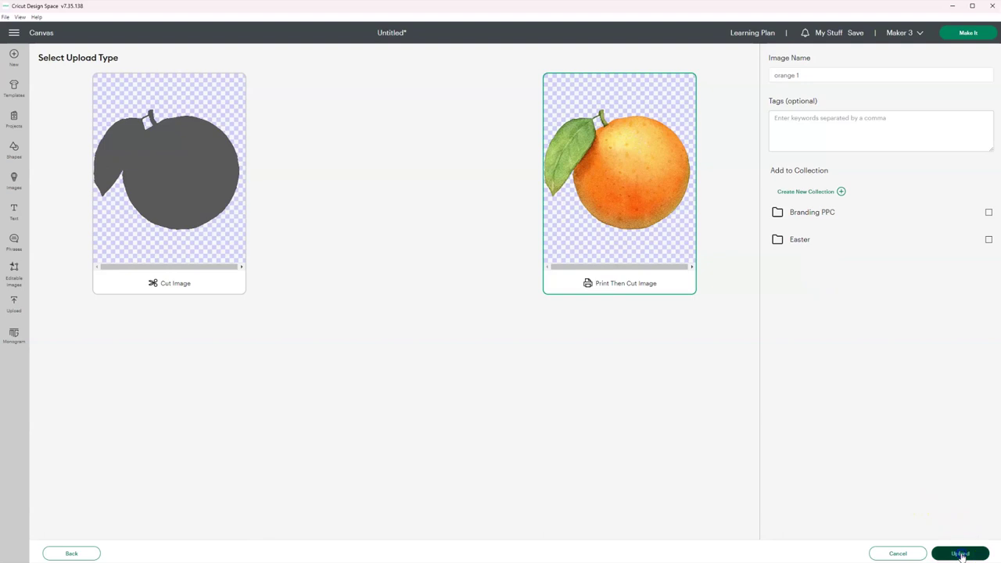
left_click(961, 554)
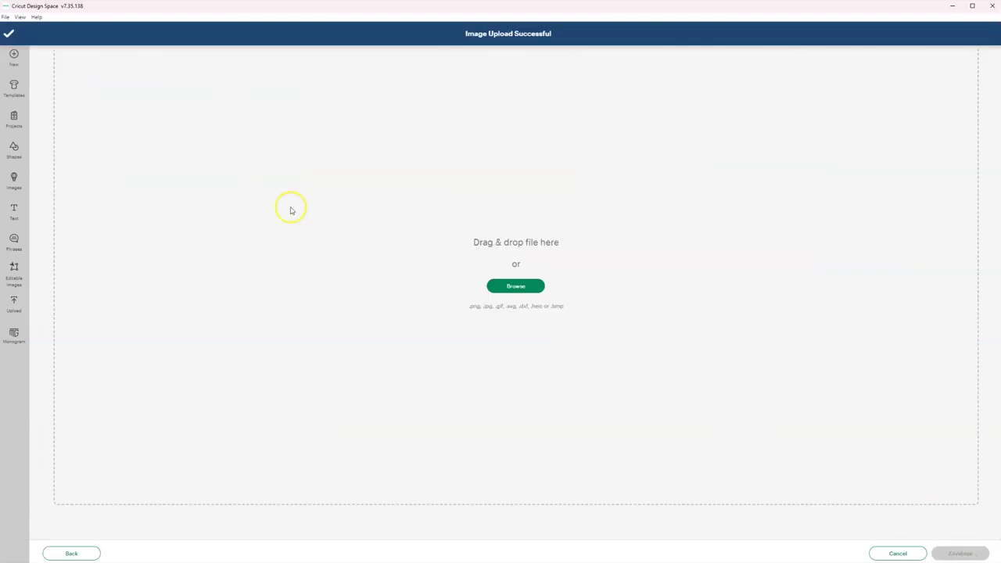
Upload orange 11.png from the orange clipart folder as a Complex, Print Then Cut image without removing any background.
left_click(655, 518)
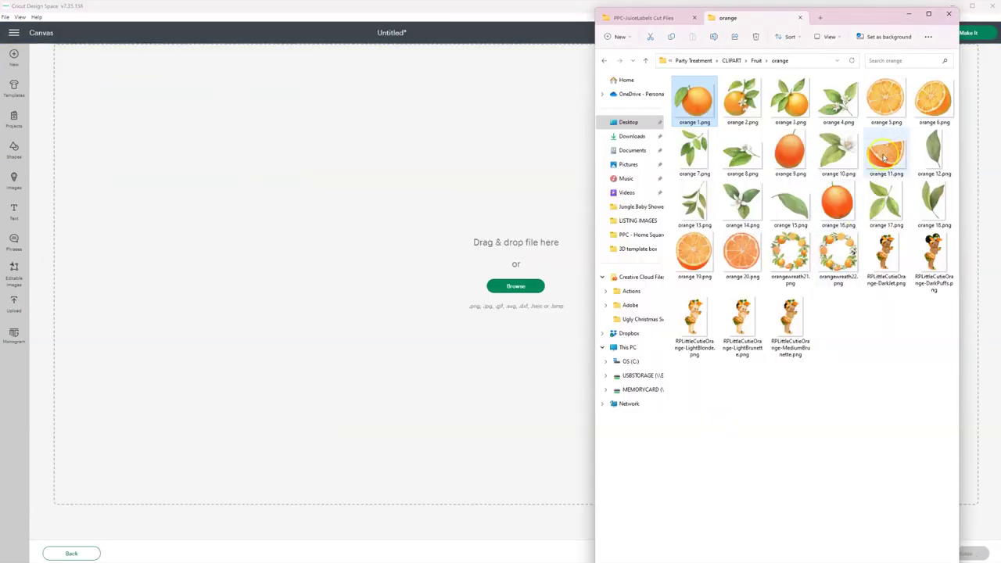
left_click_drag(888, 156, 439, 325)
left_click(610, 229)
left_click(959, 553)
left_click(959, 553)
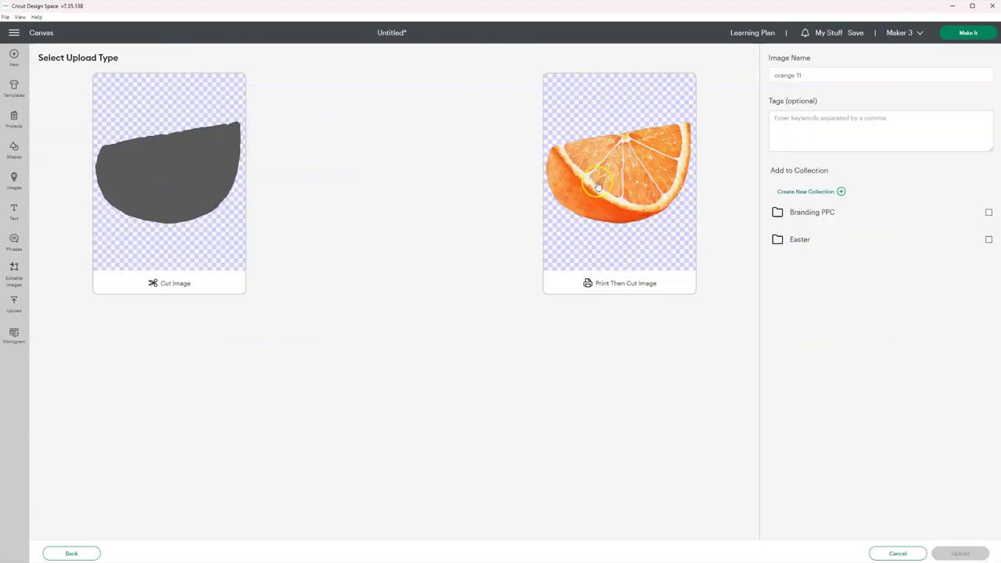
left_click(618, 207)
left_click(960, 553)
Upload the DarkJet orange girl clipart as a Complex, Print Then Cut image named Orange Girl-dark.
left_click(71, 170)
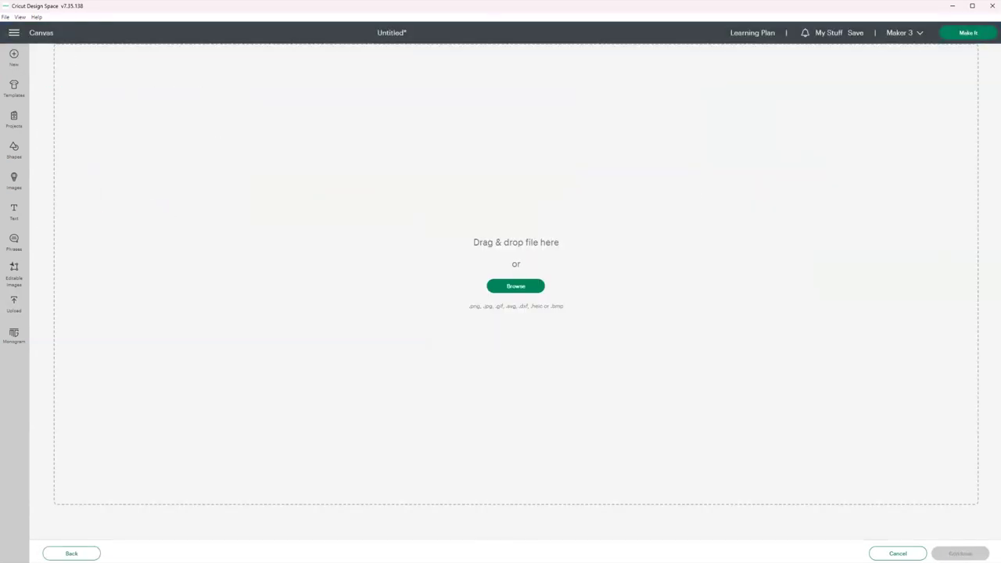
key("alt+Tab")
left_click_drag(889, 259, 440, 284)
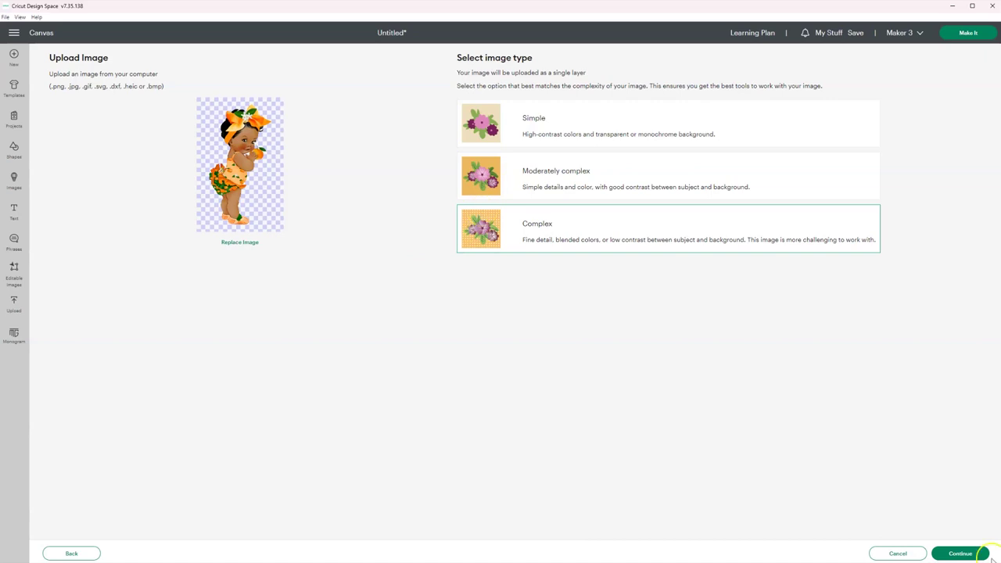
left_click(959, 553)
left_click(960, 553)
left_click(849, 75)
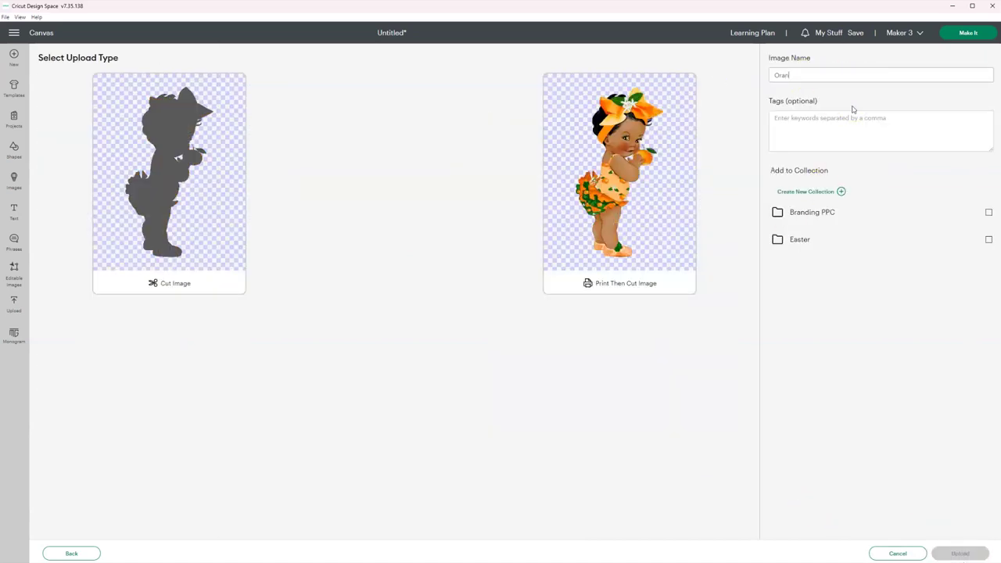
left_click(622, 160)
left_click(961, 553)
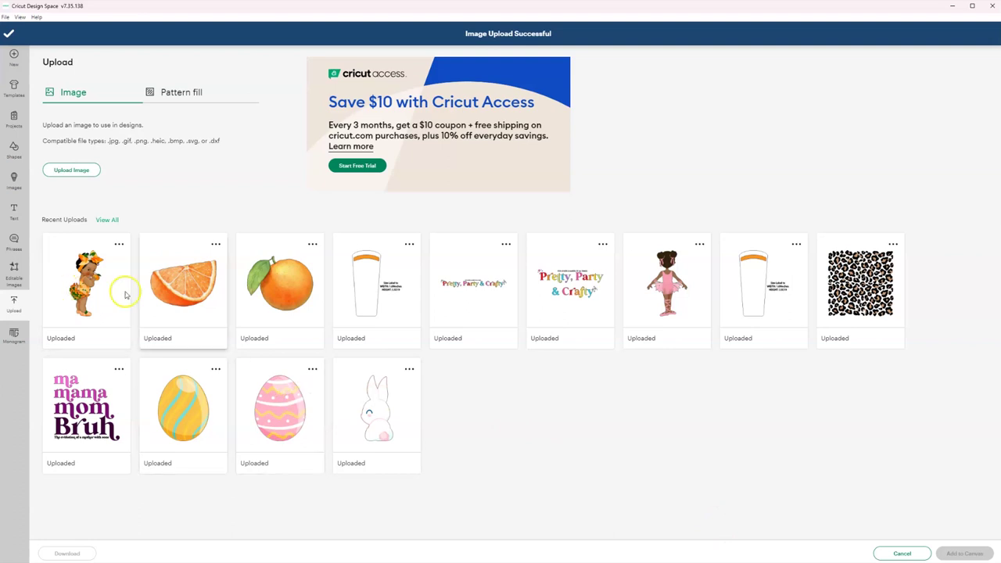
Add the uploaded orange girl, orange slice and whole orange images to the canvas together.
left_click(92, 287)
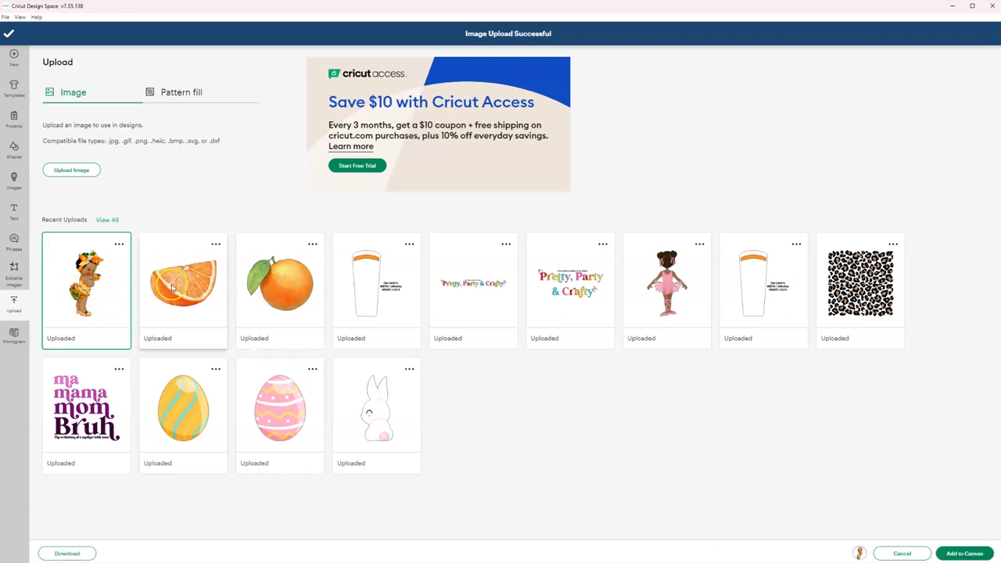
left_click(183, 285)
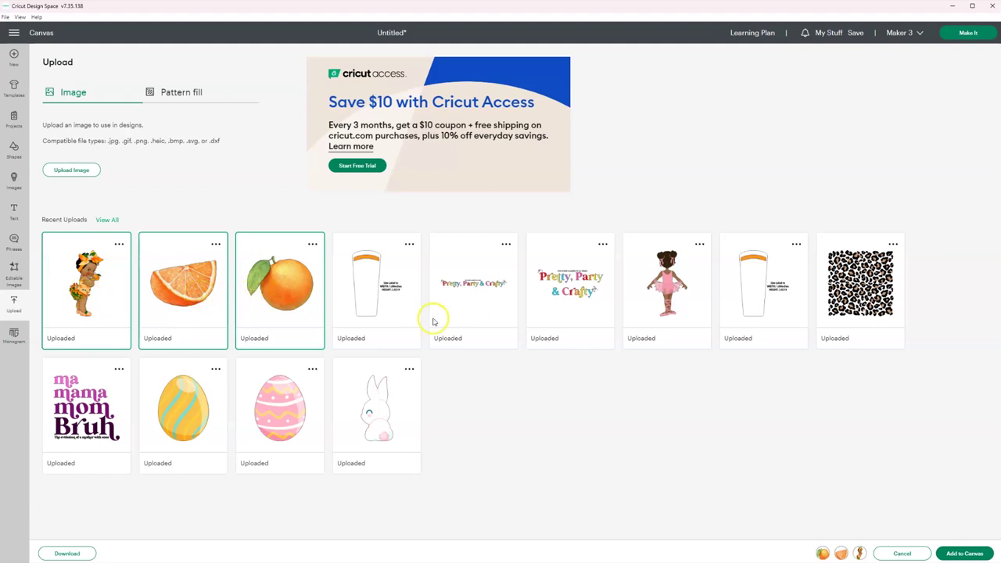
left_click(967, 554)
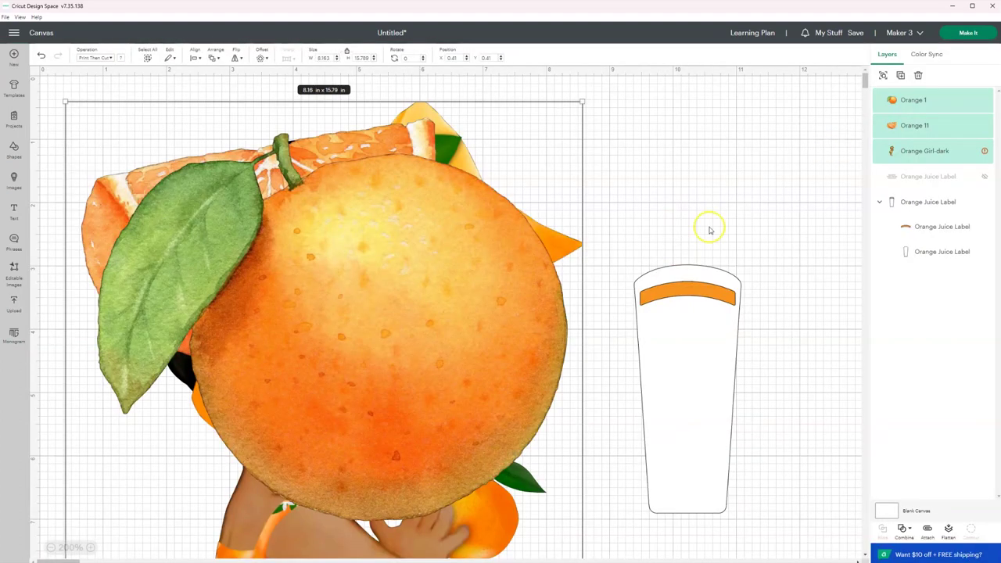
Shrink the three clipart images together to about 1.39 × 2.69 in and place them beside the juice label.
left_click_drag(581, 101, 347, 445)
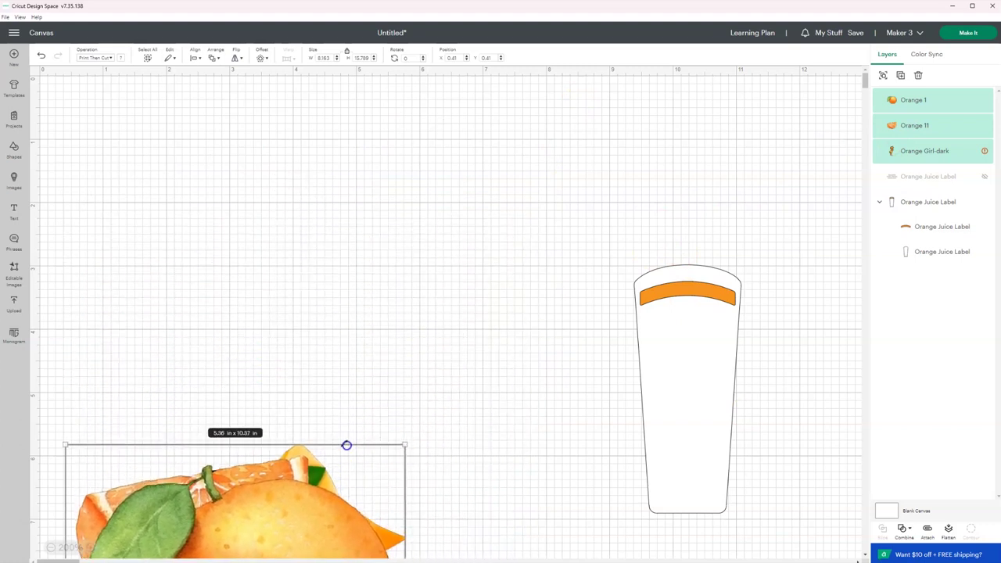
left_click_drag(313, 530, 508, 184)
left_click_drag(603, 99, 396, 505)
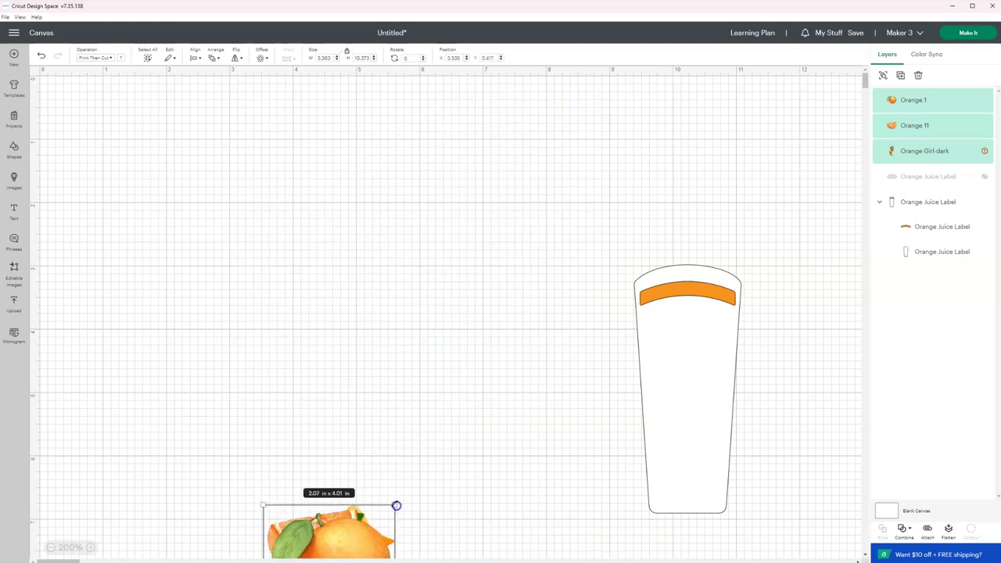
left_click_drag(344, 532, 518, 309)
left_click_drag(571, 281, 547, 329)
left_click_drag(79, 561, 87, 561)
scroll(376, 329, "down", 1)
left_click_drag(376, 242, 355, 278)
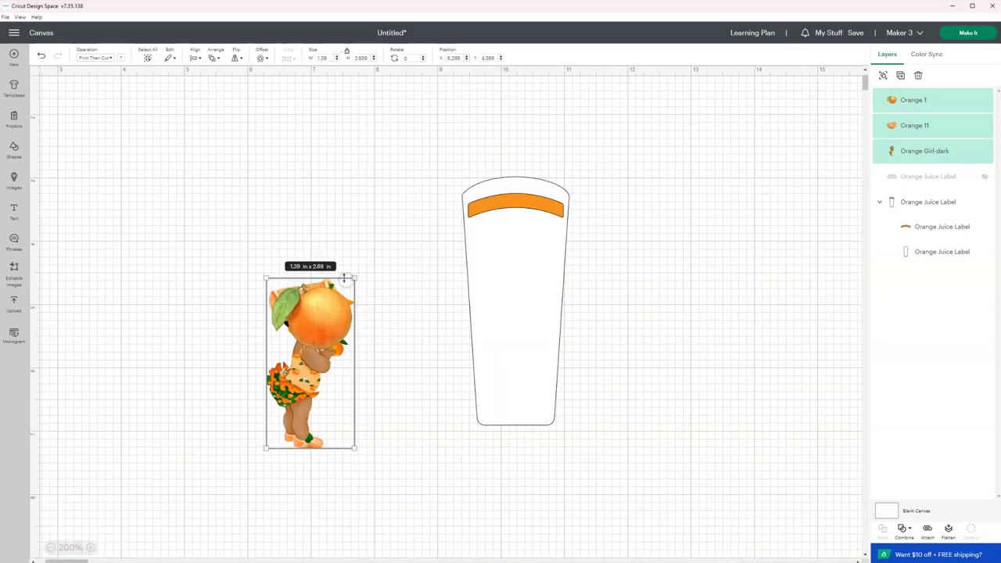
Place the whole orange on the lower part of the label and resize it to about 1.22 × 1.01 in.
left_click(413, 370)
left_click_drag(331, 321, 530, 374)
left_click_drag(550, 333, 555, 335)
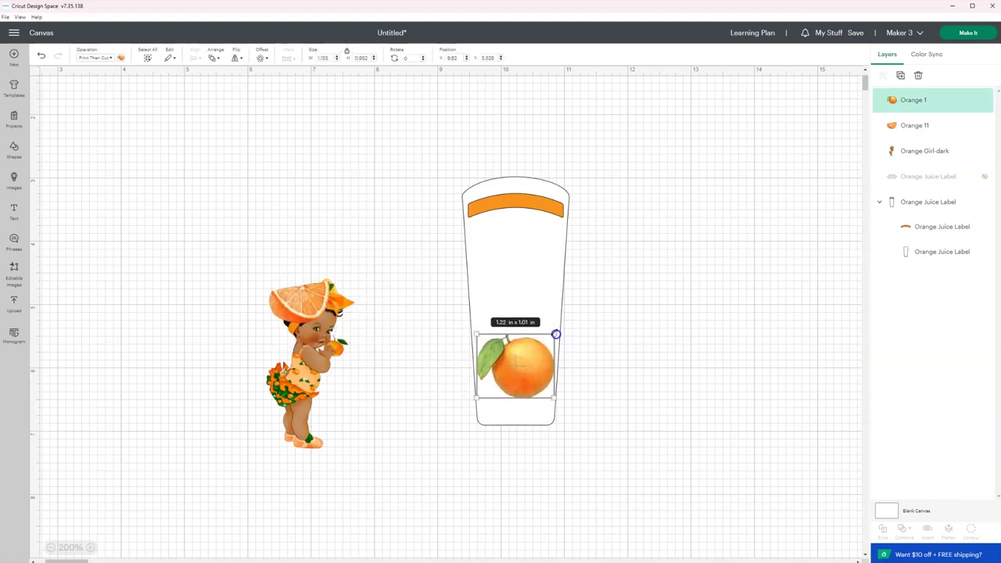
Flip the orange slice horizontally and layer it in front of the whole orange at about 0.75 × 0.53 in.
left_click_drag(309, 304, 469, 398)
left_click(237, 60)
left_click(255, 79)
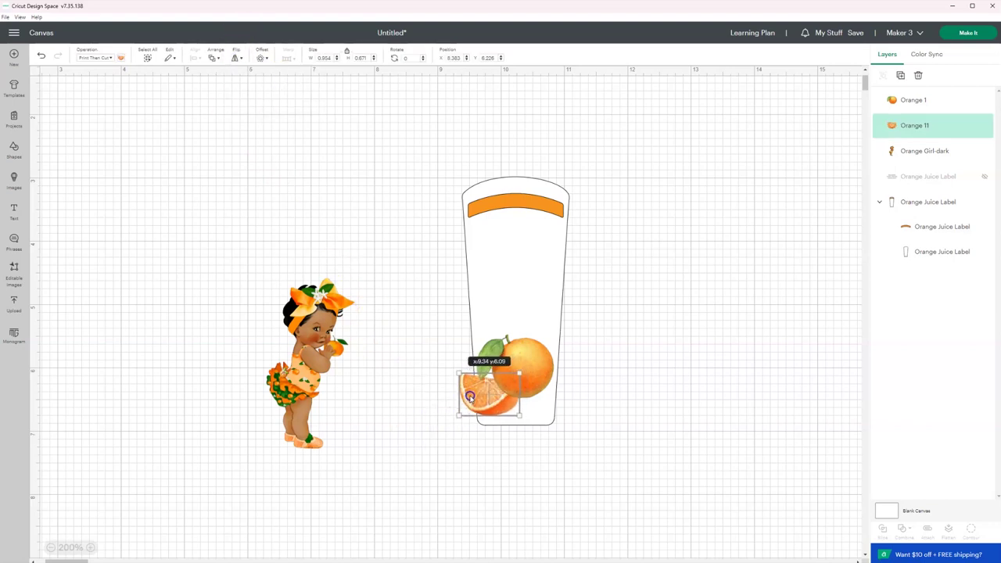
left_click_drag(915, 125, 915, 99)
left_click_drag(521, 374, 514, 397)
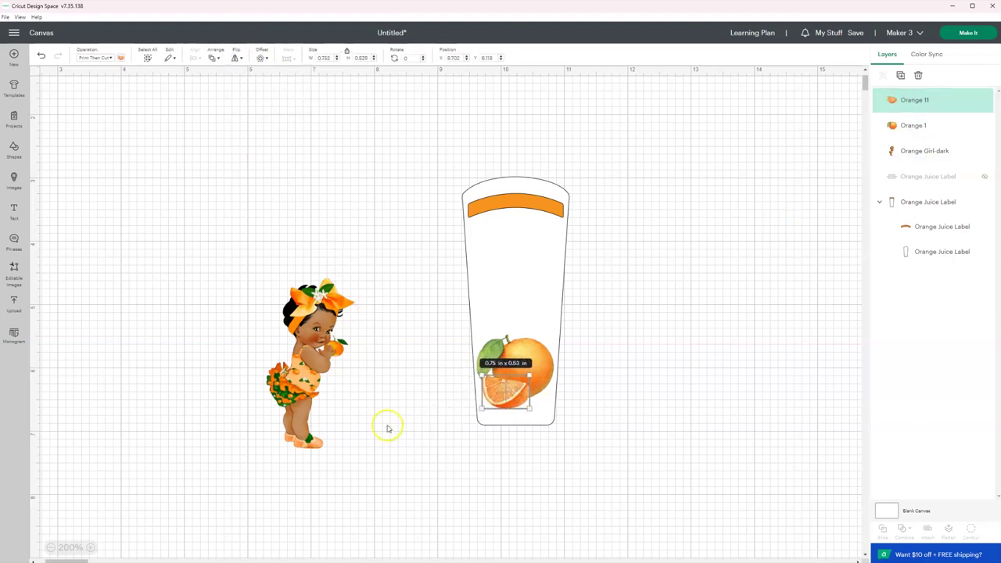
Bring the orange girl to the top of the layer stack and fit her, scaled down, in front of the oranges.
left_click(309, 378)
left_click_drag(931, 152, 927, 100)
left_click_drag(312, 364, 532, 339)
left_click_drag(574, 254, 537, 325)
left_click_drag(513, 376, 532, 377)
Select the whole orange and the slice together, adjust their size slightly, and lower them to the label's bottom edge.
left_click(490, 363)
left_click(498, 402, "shift")
left_click_drag(554, 335, 550, 338)
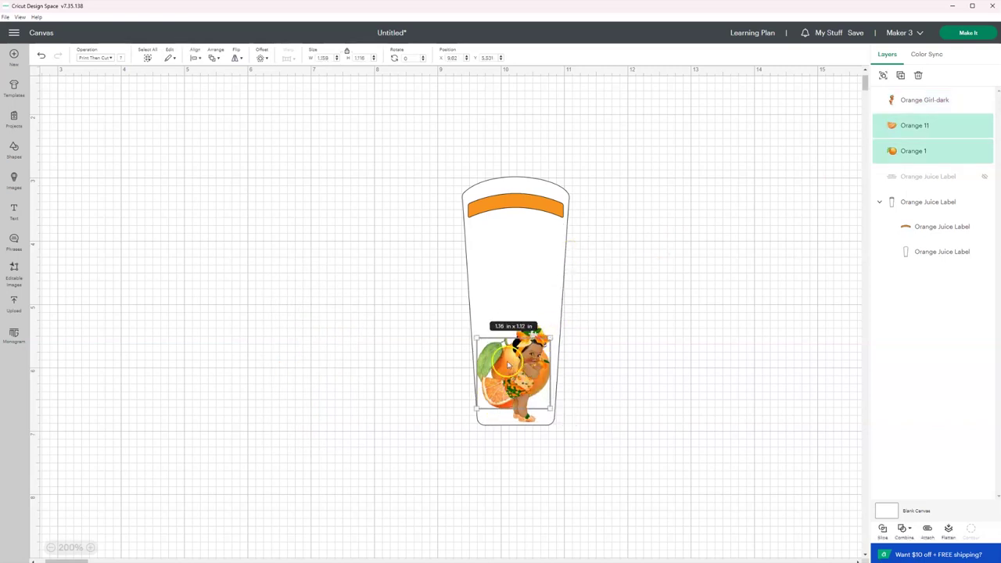
left_click_drag(507, 366, 509, 379)
left_click_drag(551, 351, 558, 346)
left_click_drag(500, 366, 497, 367)
left_click(586, 403)
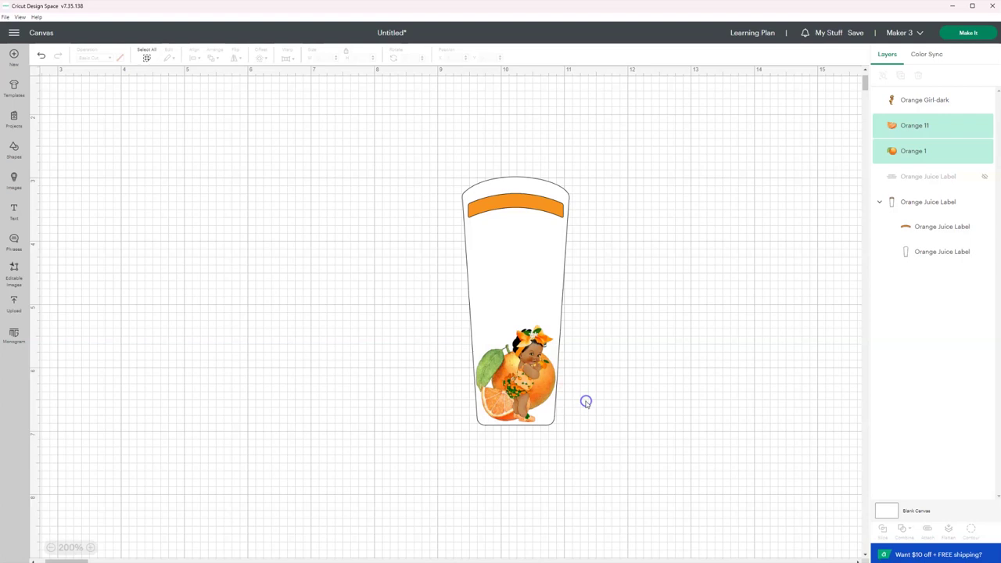
Enlarge the orange girl slightly and position her at the right side of the oranges on the label.
left_click(528, 384)
left_click_drag(554, 326, 507, 318)
left_click(634, 367)
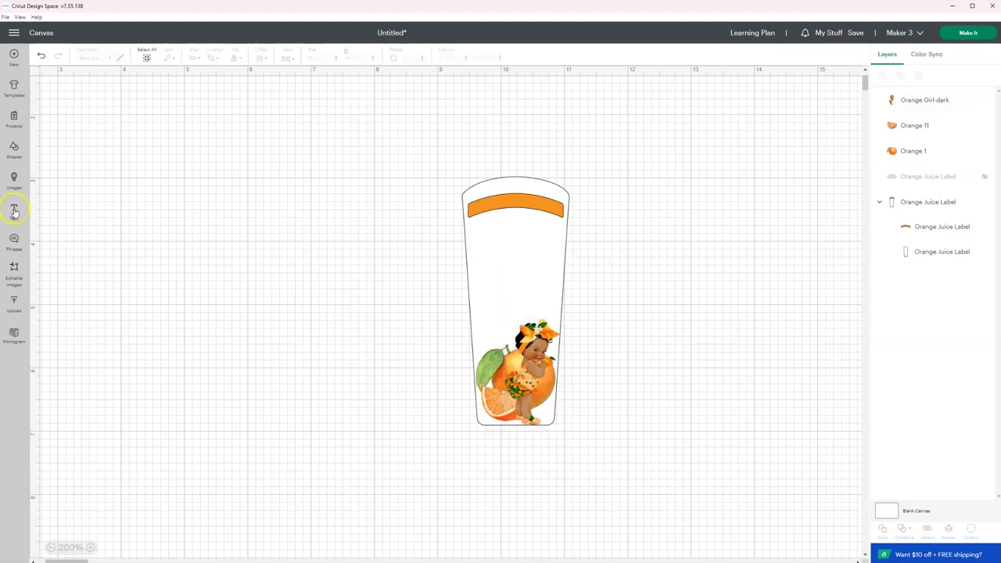
Add the text "ORANGE JUICE" in the Arial system font with the Bold style.
left_click(14, 211)
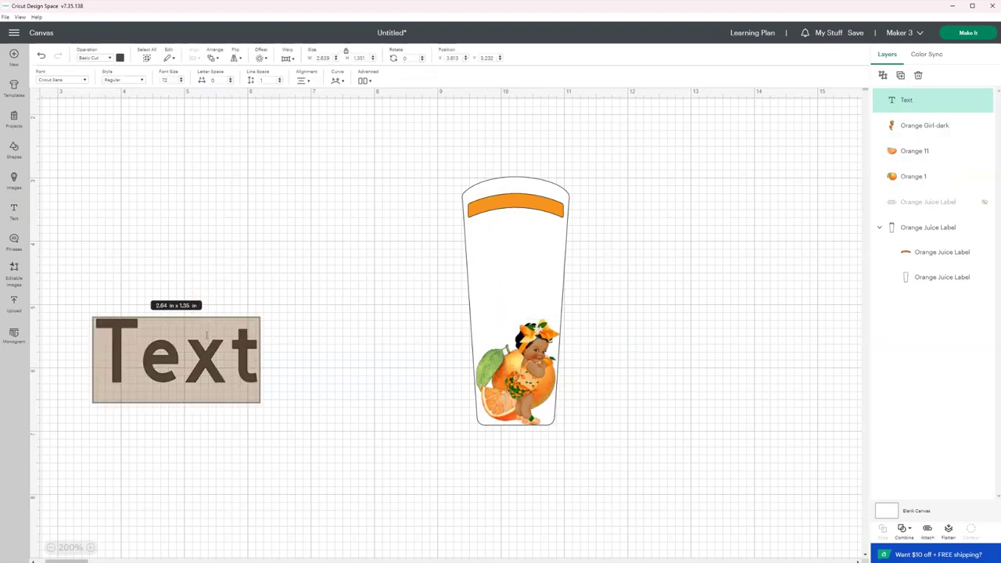
type("ORANGE JUICE")
left_click(83, 79)
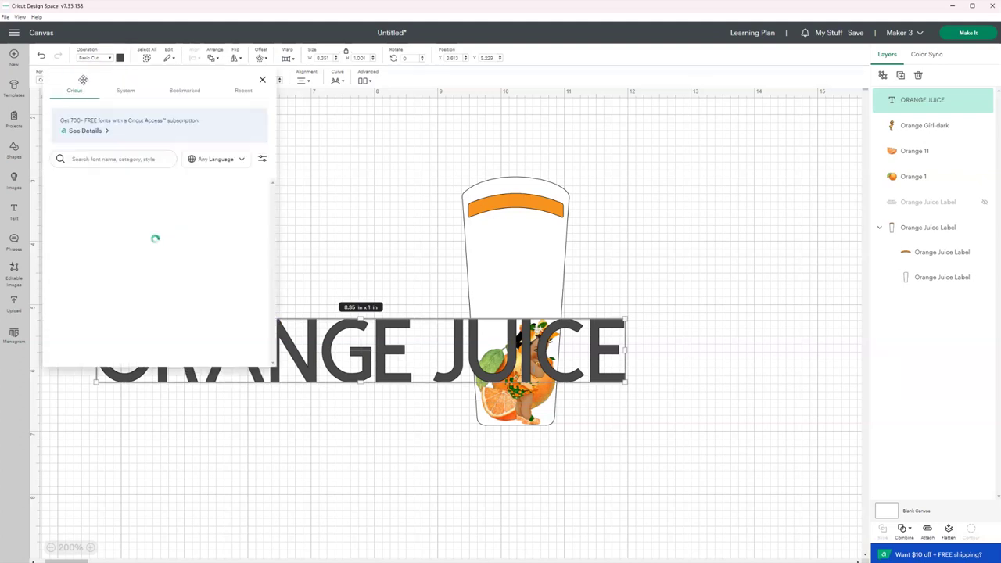
left_click(130, 91)
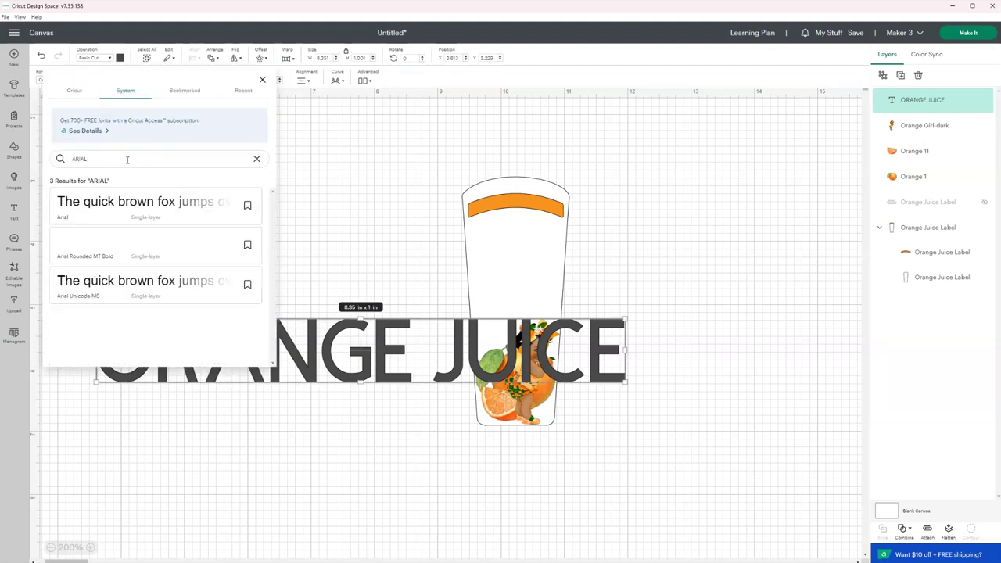
left_click(133, 208)
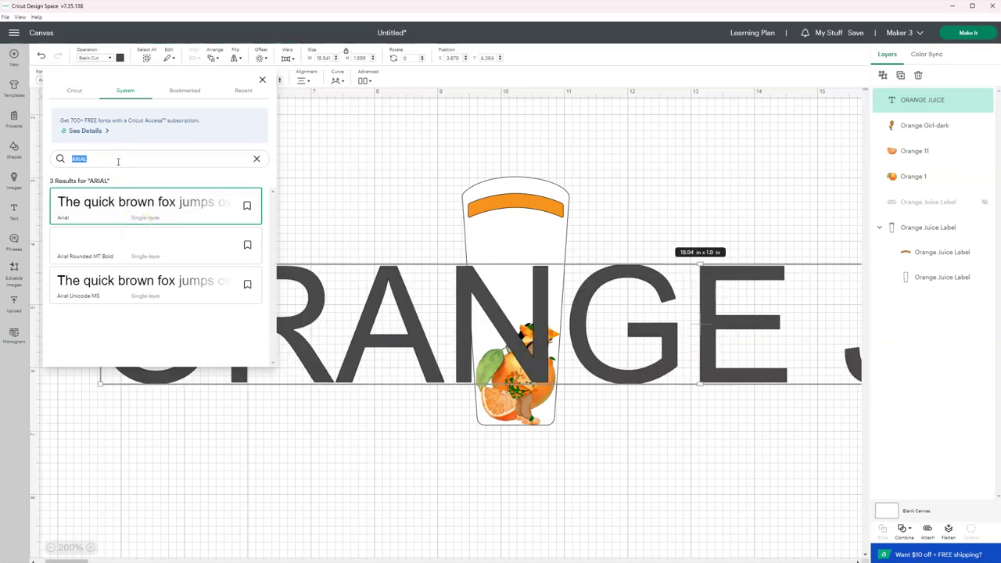
left_click(318, 167)
left_click(138, 272)
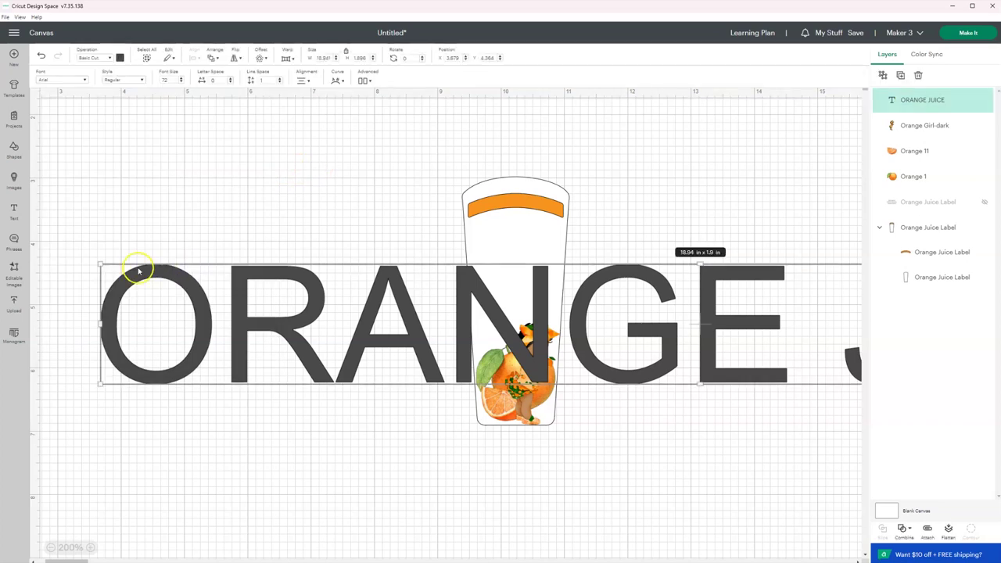
left_click(111, 80)
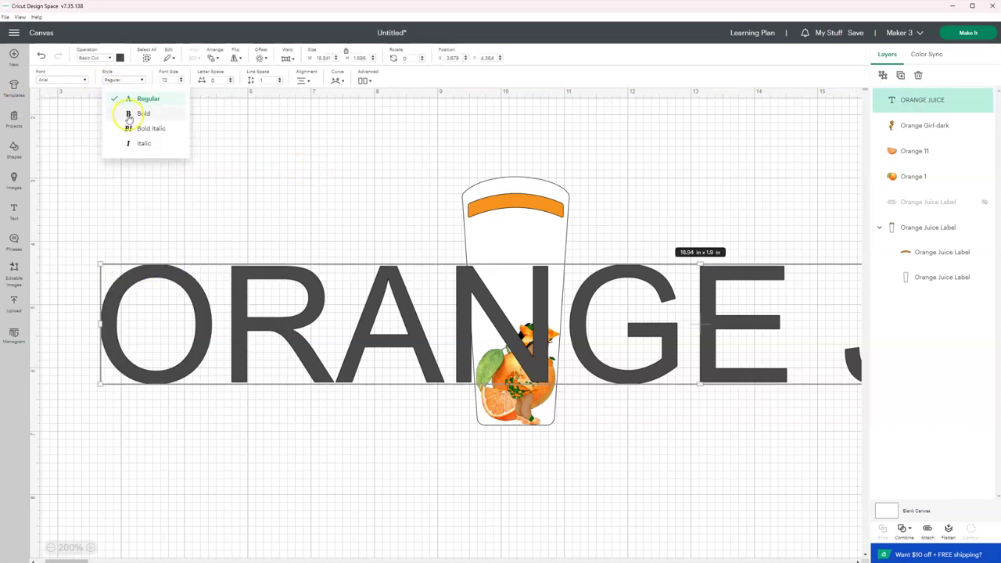
left_click(129, 116)
Shrink the ORANGE JUICE text to about 3.06 × 0.3 in and place it across the label below the orange banner.
left_click_drag(102, 265, 86, 248)
left_click_drag(58, 212, 439, 274)
left_click_drag(571, 269, 538, 251)
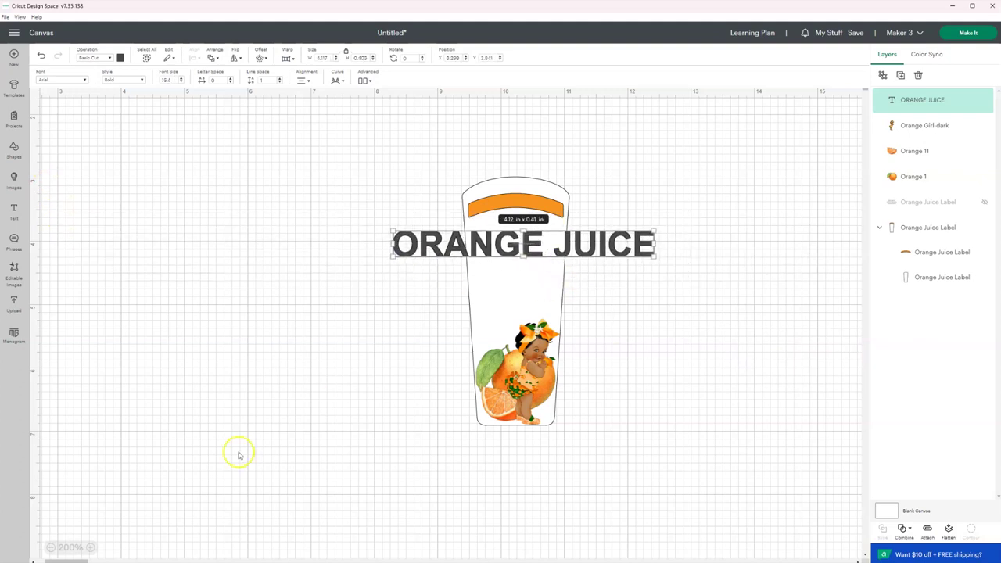
left_click(90, 548)
left_click(90, 548)
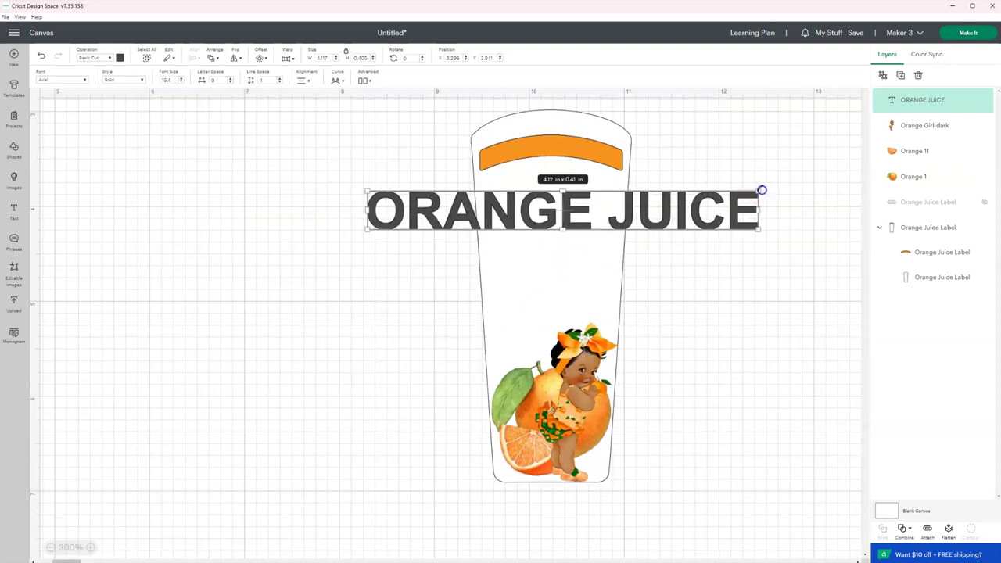
left_click_drag(760, 190, 540, 188)
Curve the ORANGE JUICE text to match the orange banner and fit it inside at about 1.28 × 0.23 in.
left_click(338, 81)
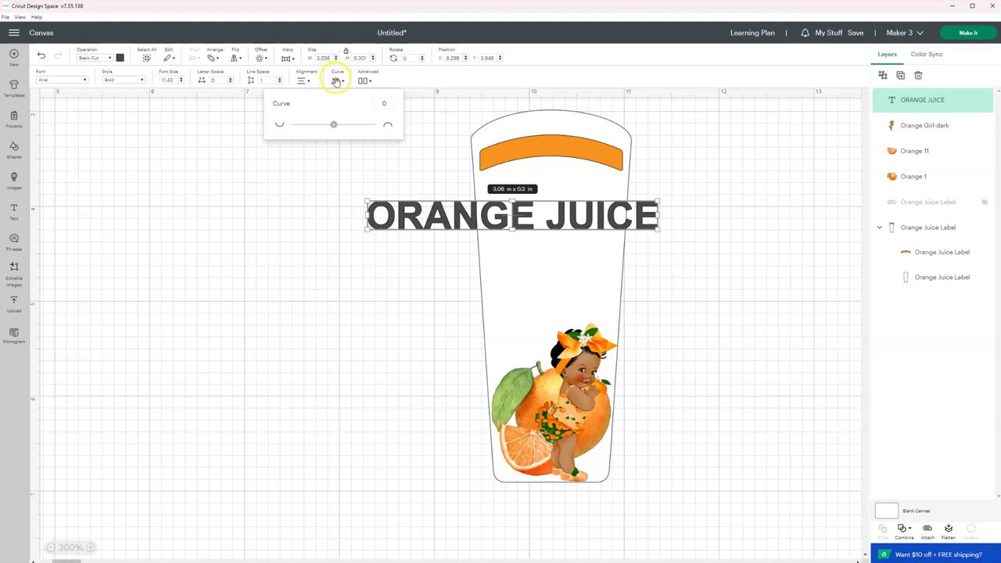
left_click_drag(335, 125, 339, 125)
left_click(400, 171)
left_click(383, 227)
left_click_drag(365, 202, 543, 233)
left_click_drag(631, 235, 579, 136)
left_click(638, 162)
left_click(556, 137)
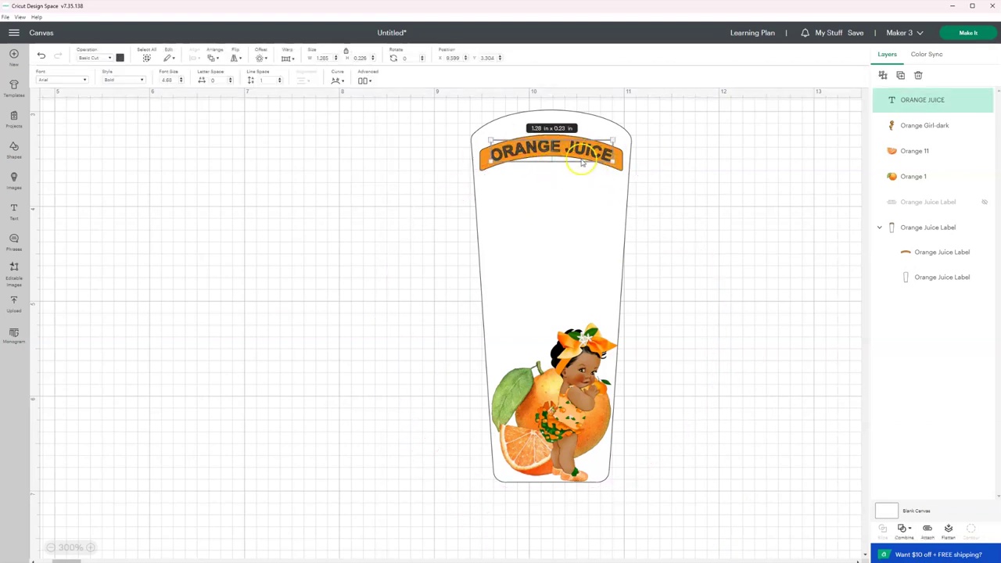
Color the ORANGE JUICE text white and set its operation to Print Then Cut.
left_click(120, 58)
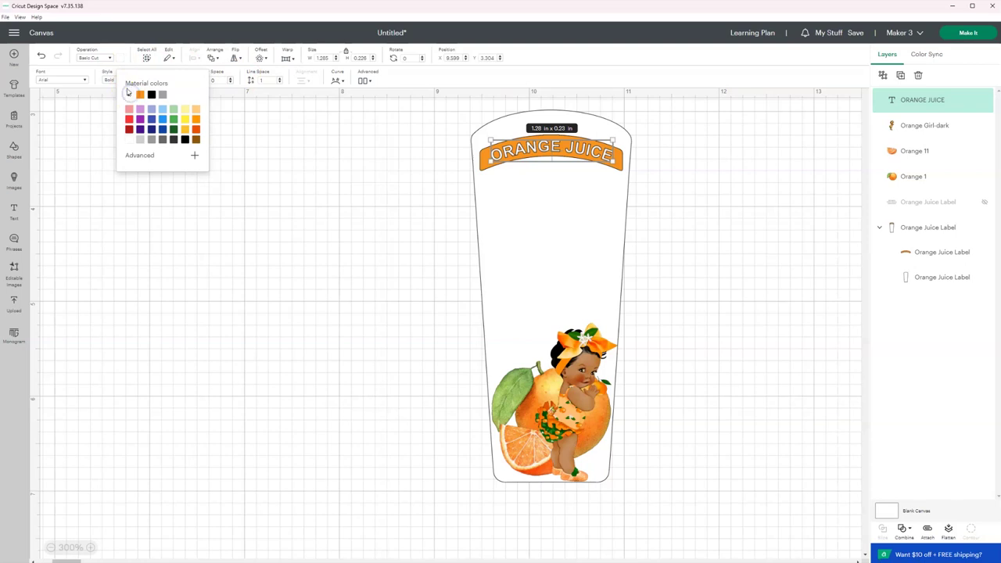
left_click(110, 58)
left_click(136, 251)
left_click(679, 246)
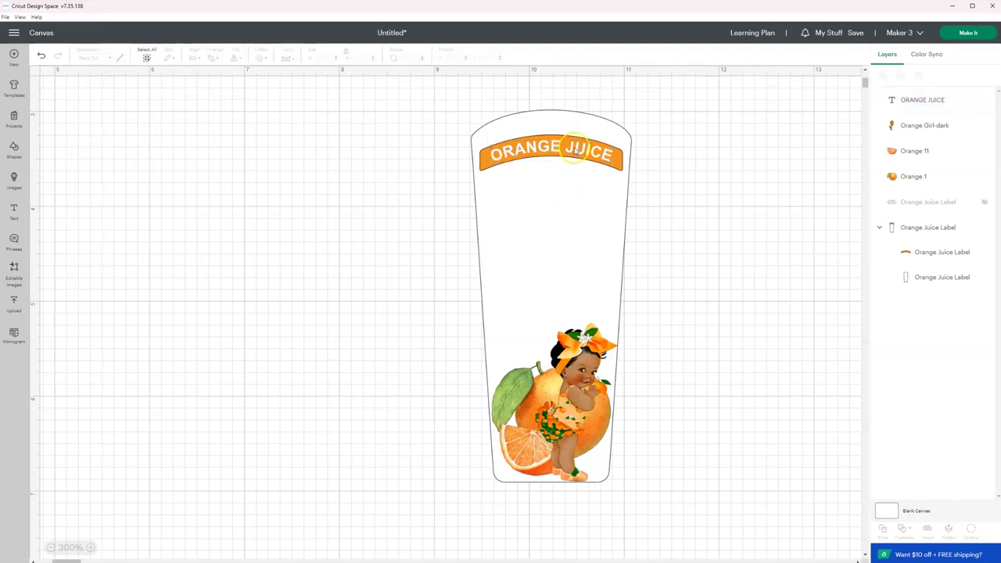
Add the text "Simply", shrink it to about 3.97 × 1.16 in, and move it below the banner's height.
type("ts")
key("BackSpace")
key("BackSpace")
type("Simply")
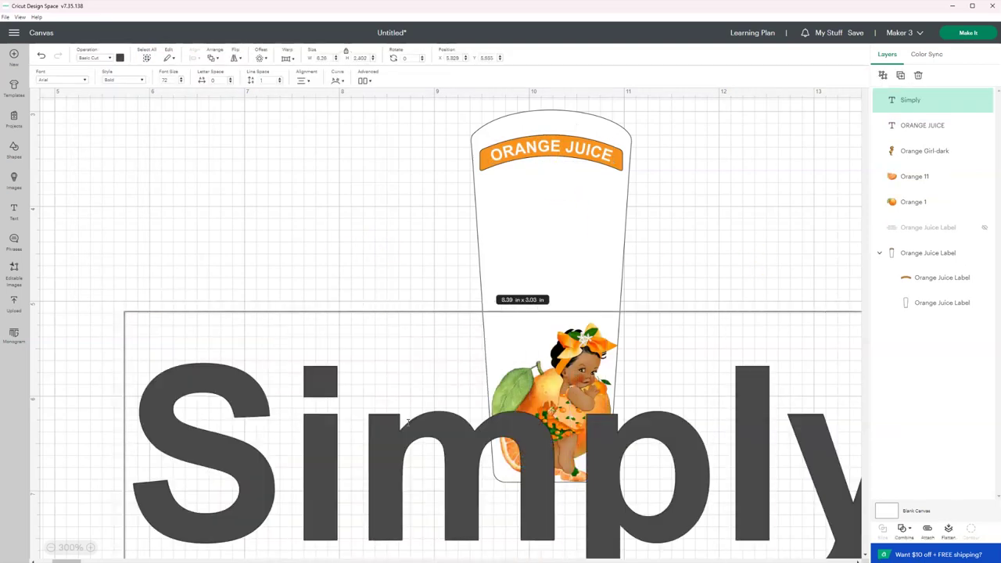
left_click_drag(226, 347, 147, 180)
left_click_drag(71, 167, 510, 324)
left_click_drag(514, 326, 302, 231)
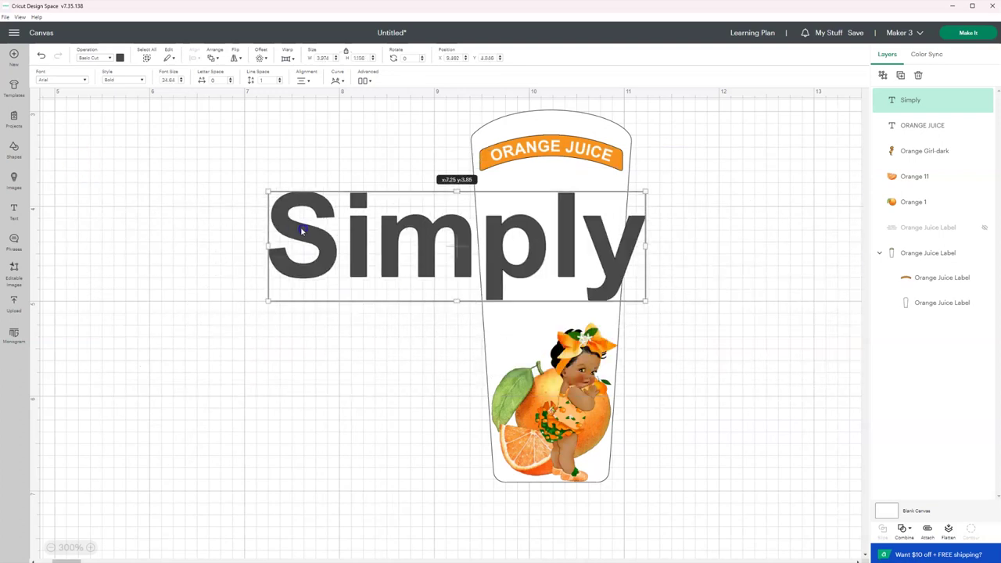
Change the font of the Simply text to the Angel Heart system font.
left_click(84, 79)
left_click(257, 159)
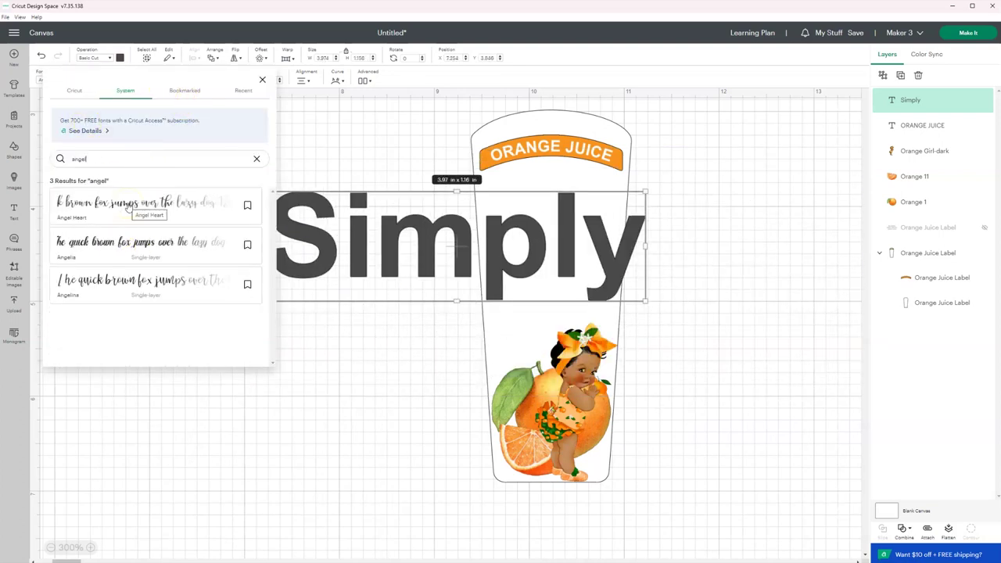
left_click(134, 207)
type("heart")
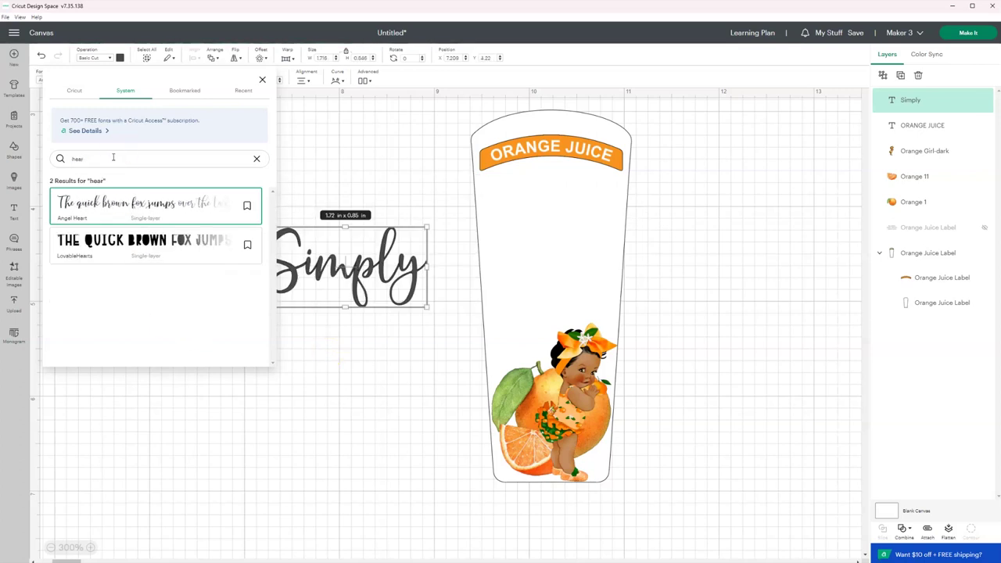
left_click(348, 153)
left_click(291, 239)
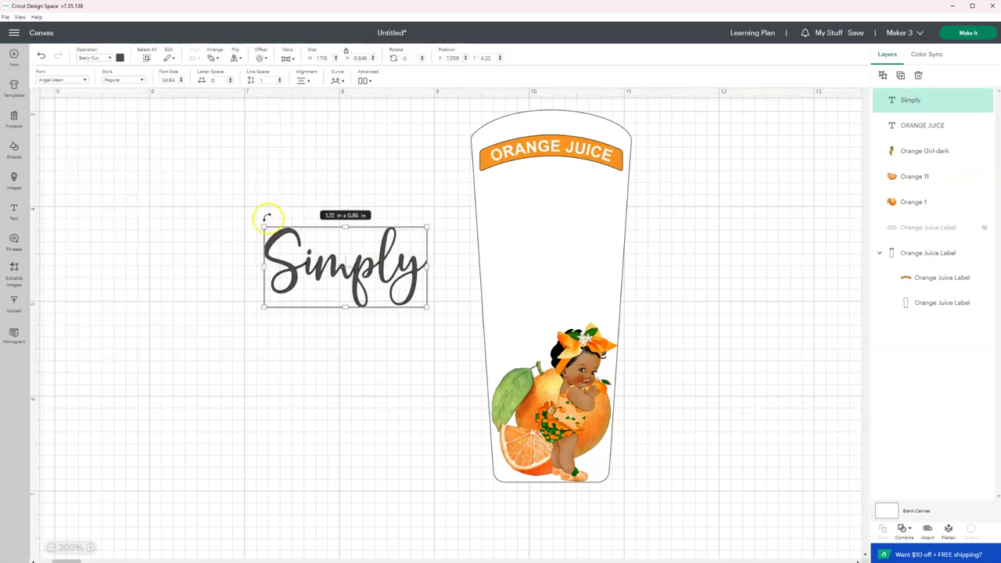
Fit the Simply text onto the label beneath the banner and replace its wording with cutie.
left_click_drag(294, 239, 507, 201)
left_click_drag(640, 188, 600, 209)
left_click_drag(560, 240, 590, 222)
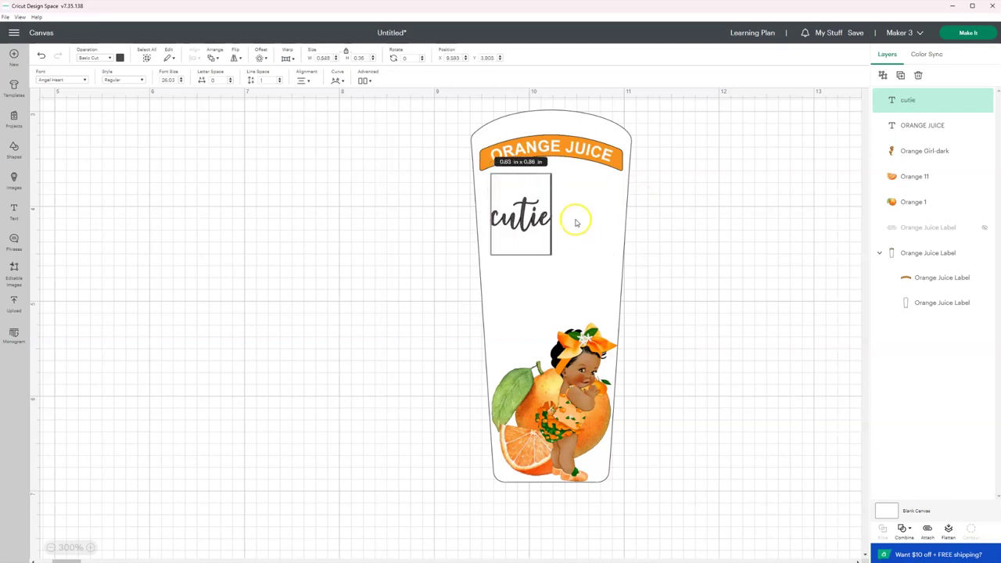
Enlarge the cutie text to about 1.18 × 0.66 in and position it beneath the orange banner.
left_click(576, 223)
left_click(518, 228)
left_click_drag(553, 235, 492, 244)
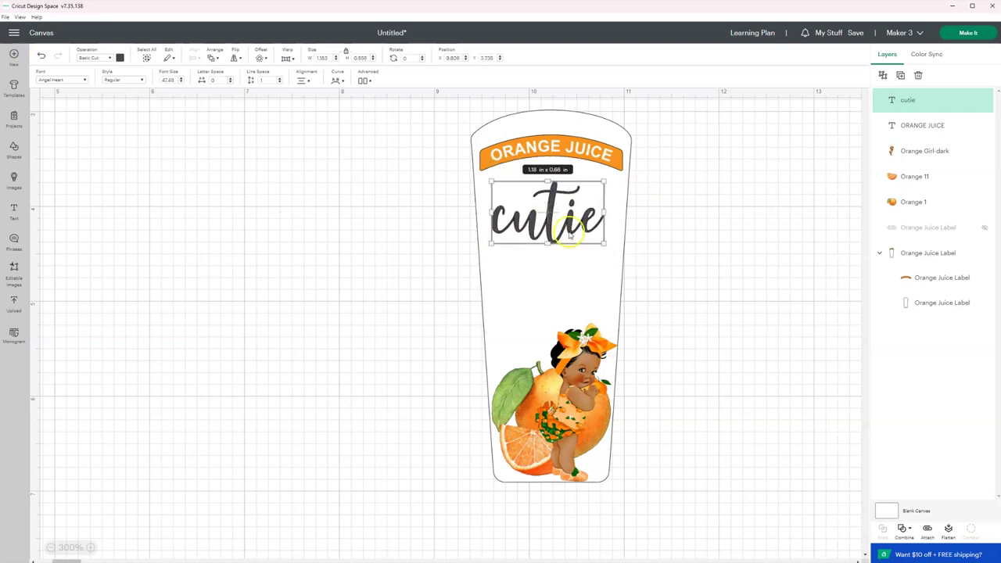
left_click_drag(580, 222, 585, 229)
left_click(670, 258)
Duplicate the cutie text beside the label and change the copy to the child's first name.
left_click(541, 230)
key("ctrl+c")
key("ctrl+v")
mouse_move(166, 155)
left_mouse_down()
mouse_move(367, 295)
mouse_move(385, 294)
left_mouse_up()
left_click_drag(404, 353, 294, 205)
type("Ashley")
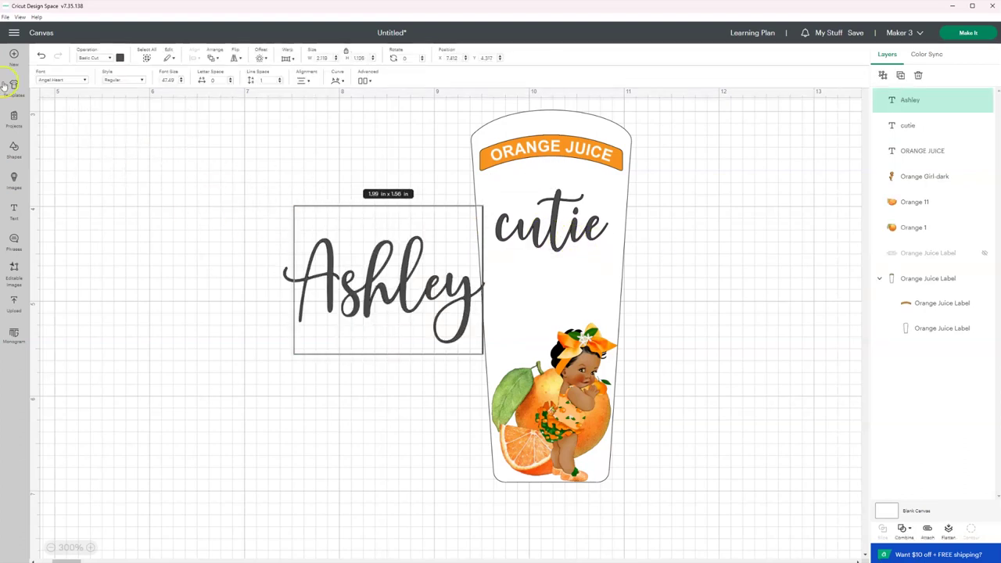
Shrink the name text to the label's width and place it directly beneath cutie.
left_click(438, 176)
left_click_drag(486, 236, 449, 257)
left_click_drag(442, 293, 636, 278)
left_click_drag(636, 241, 564, 259)
Add a new text object reading OUR LITTLE beside the label.
left_click(15, 211)
left_click_drag(336, 529, 357, 167)
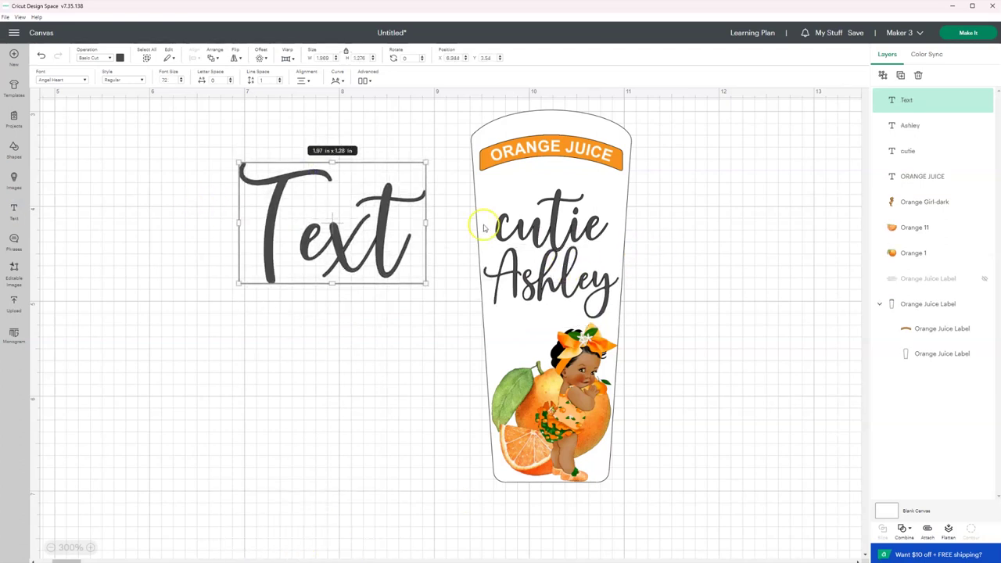
type("OUR LITTLE")
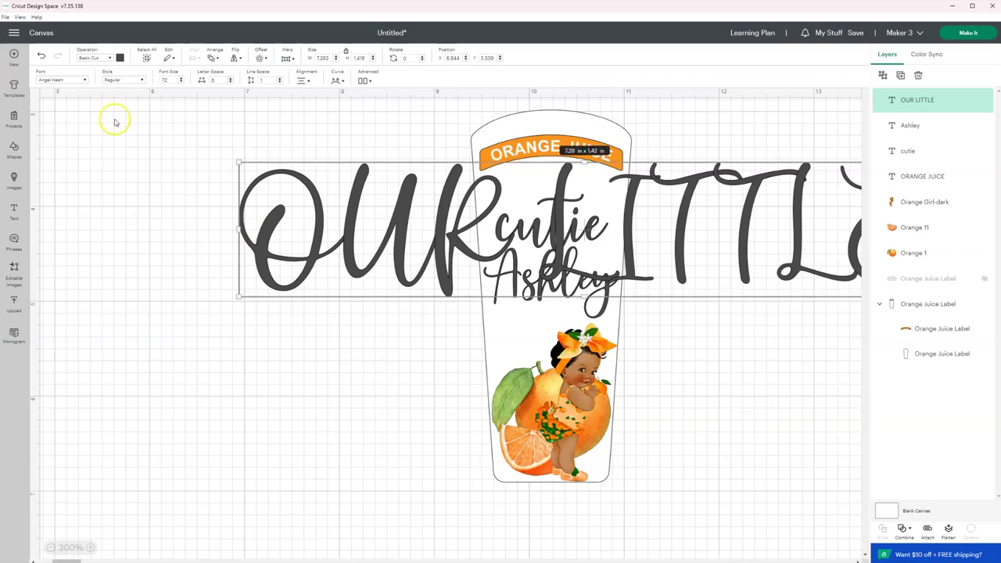
Set the OUR LITTLE font to Trajan Pro 3 and shrink the text to fit just beneath the banner.
left_click(61, 80)
left_click(257, 159)
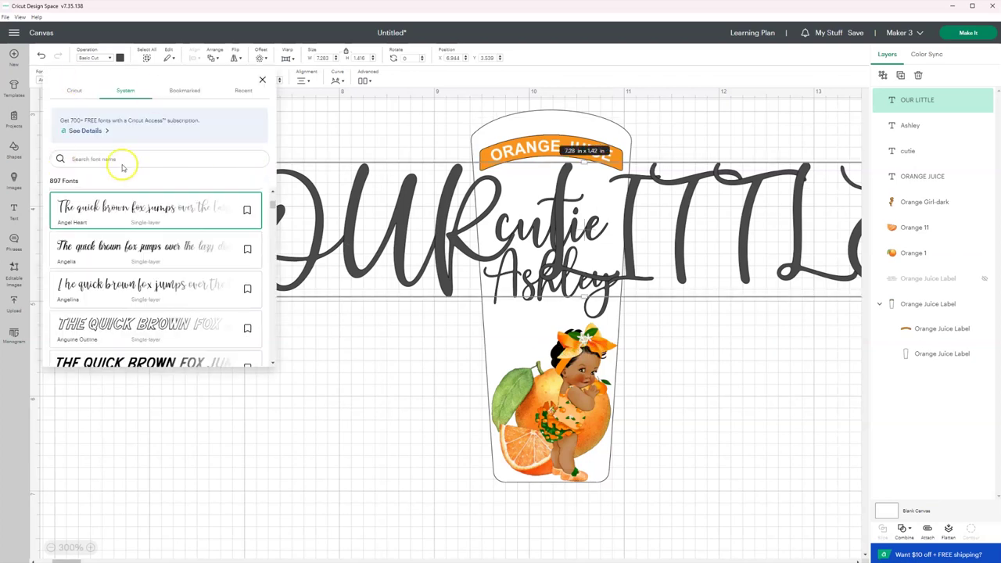
type("trajan")
left_click(156, 208)
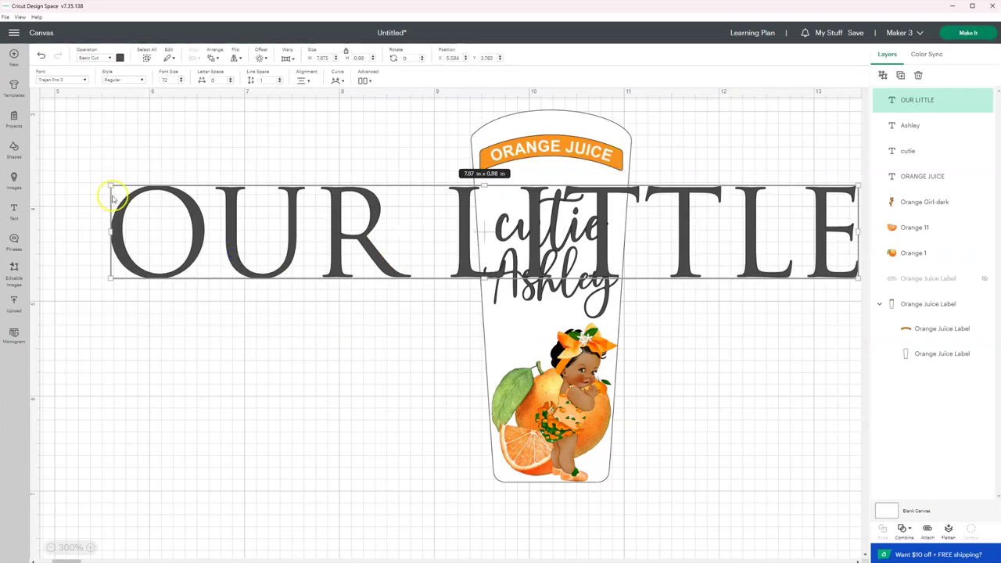
left_click_drag(112, 196, 763, 316)
left_click_drag(859, 269, 572, 176)
Paste a copy of OUR LITTLE, change it to IS TURNING ONE!, and fit it between the name and the girl clipart.
key("ctrl+v")
left_click_drag(173, 150, 596, 314)
double_click(312, 266)
type("IS TURNING ONE!")
left_click(352, 351)
left_click_drag(605, 319, 582, 314)
left_click_drag(569, 313, 578, 316)
left_click(657, 321)
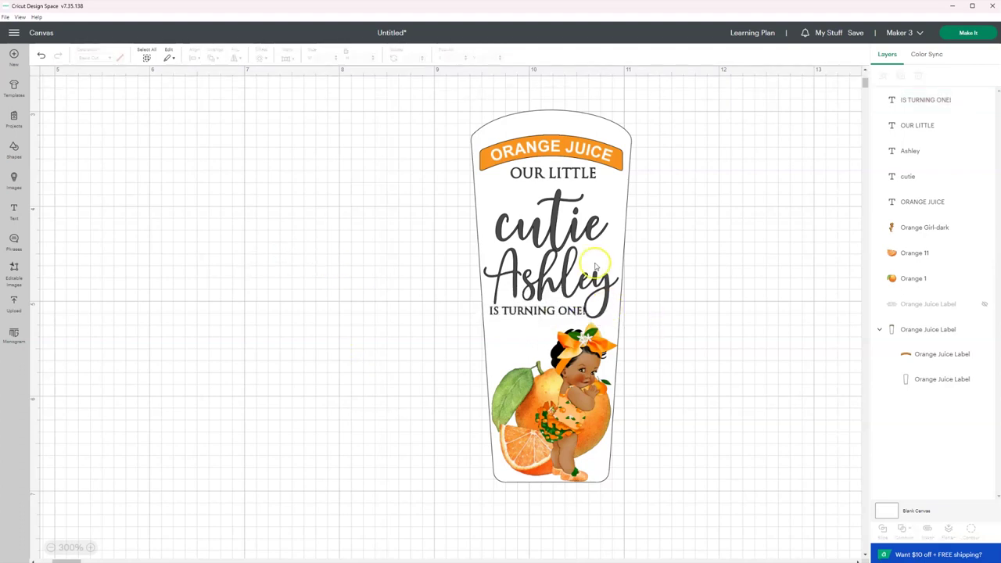
Nudge the cutie text up slightly and enlarge the name text to about 1.46 × 0.78 in.
left_click_drag(580, 224, 580, 220)
left_click(571, 279)
left_click_drag(619, 247, 623, 244)
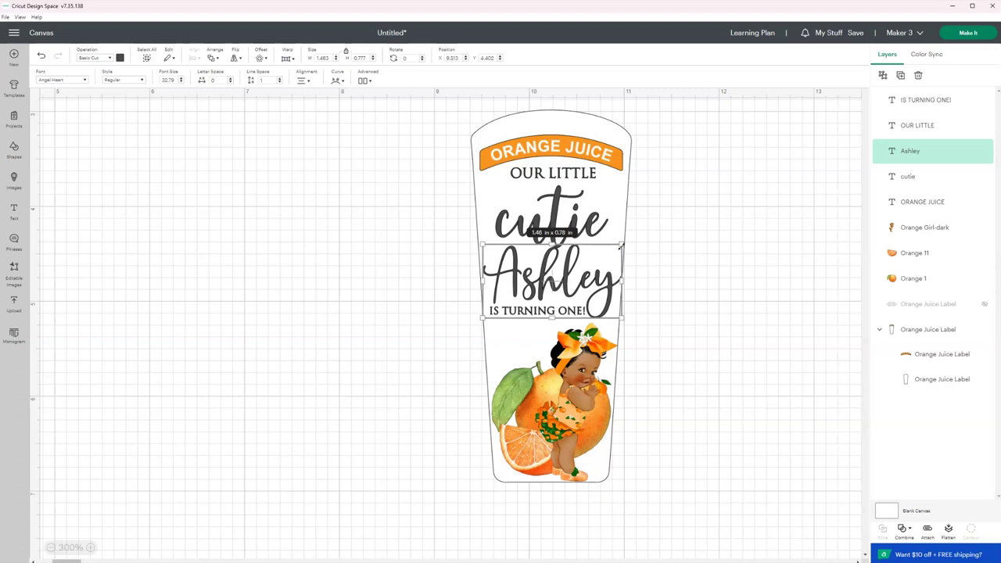
Color the cutie and name texts orange and set their operation to Print Then Cut.
left_click(552, 202, "shift")
left_click(117, 58)
left_click(140, 95)
left_click(110, 59)
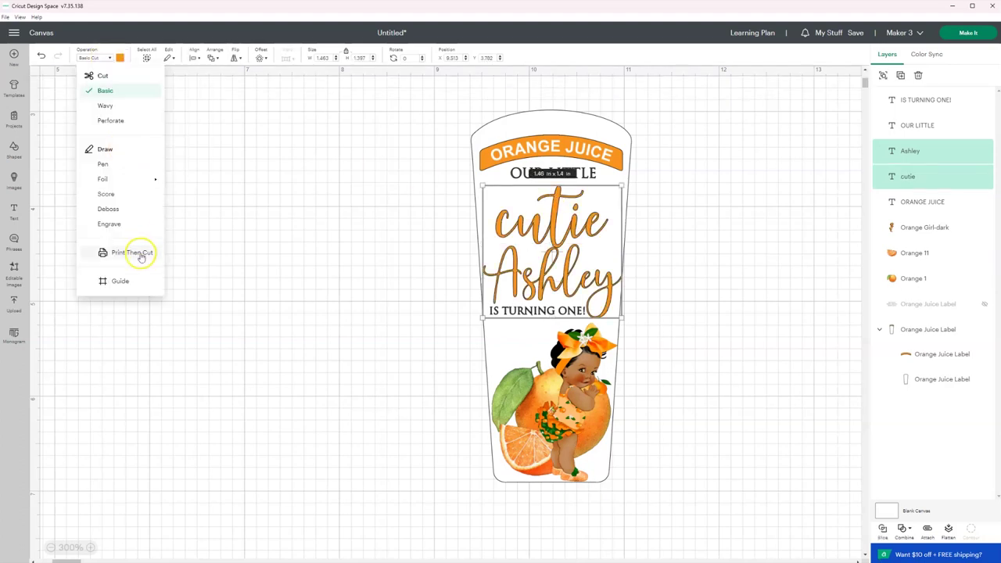
left_click(139, 252)
left_click(399, 219)
Color the OUR LITTLE and IS TURNING ONE! texts green and set their operation to Print Then Cut.
left_click(525, 174)
left_click(535, 312, "shift")
left_click(120, 58)
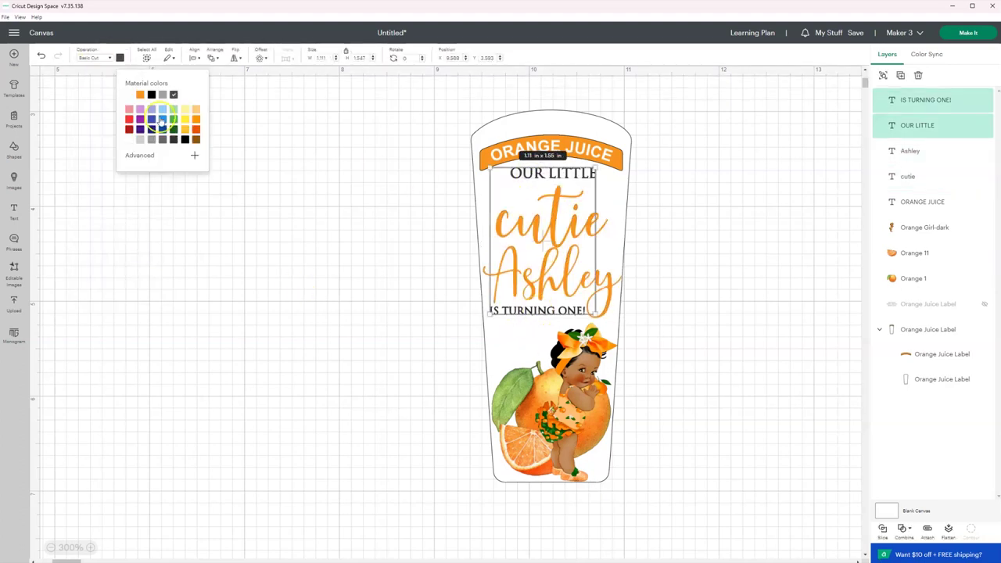
left_click(110, 58)
left_click(133, 252)
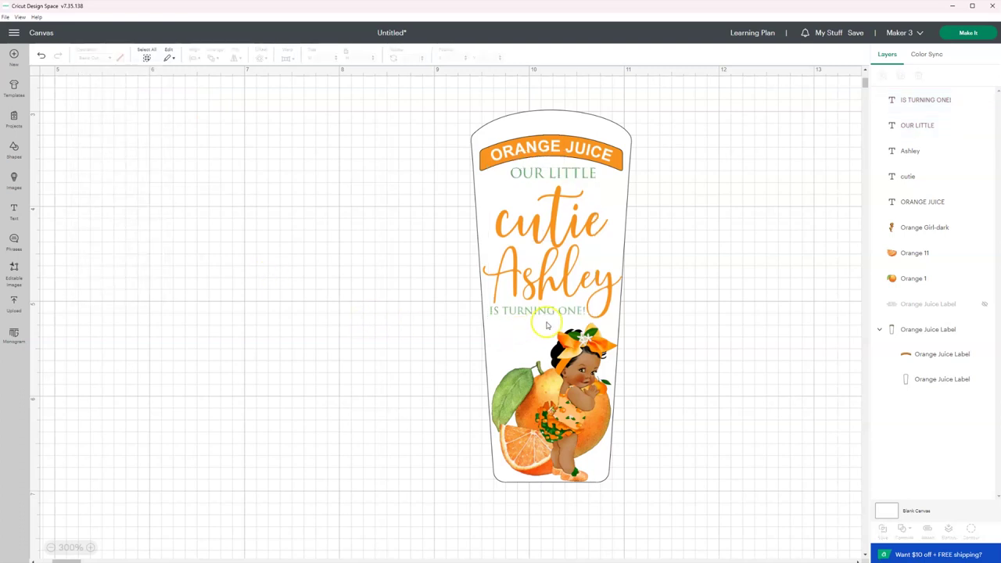
Center the OUR LITTLE text horizontally on the label template.
left_click(579, 313)
left_click(558, 219)
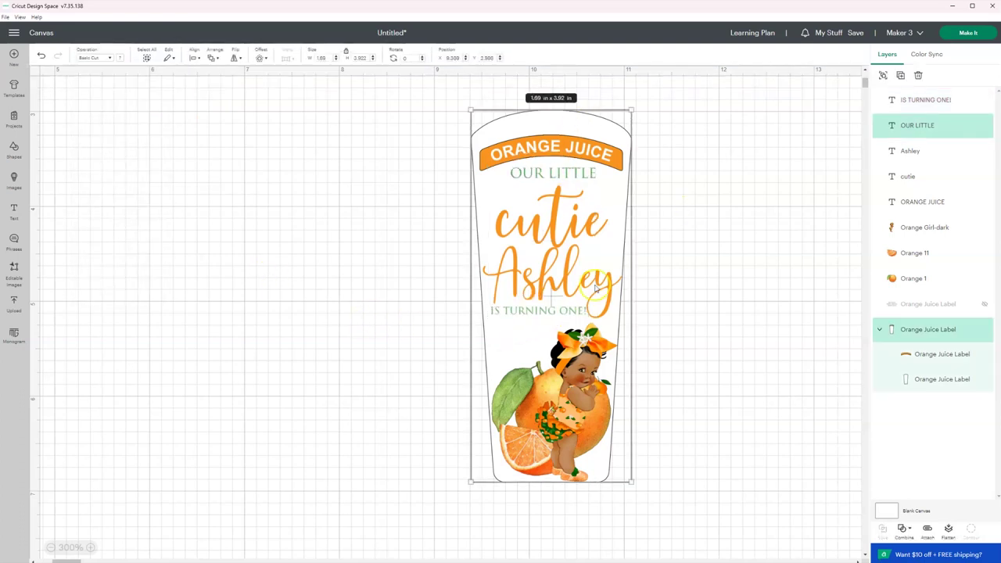
left_click(195, 58)
left_click(233, 106)
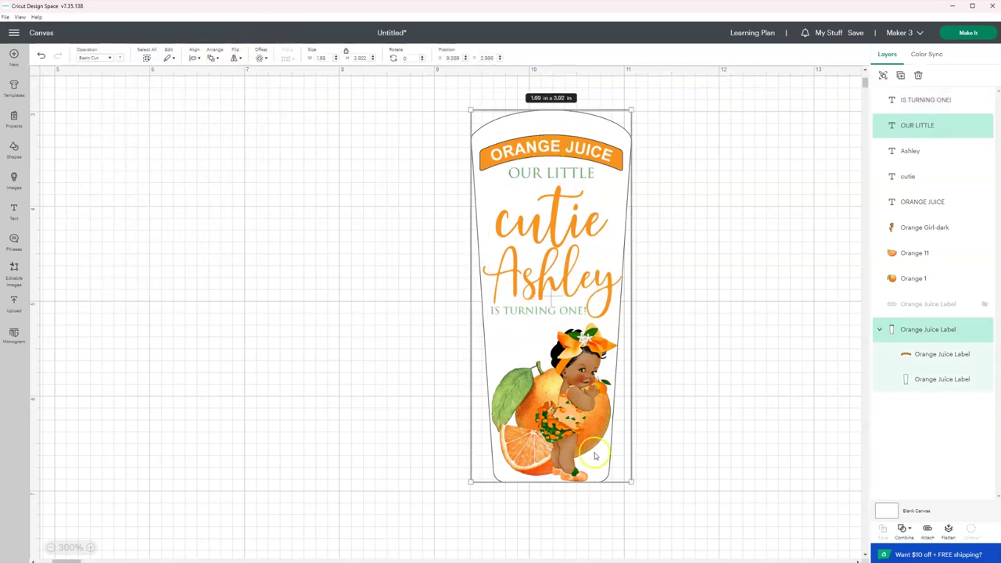
left_click(695, 498)
left_click(556, 150)
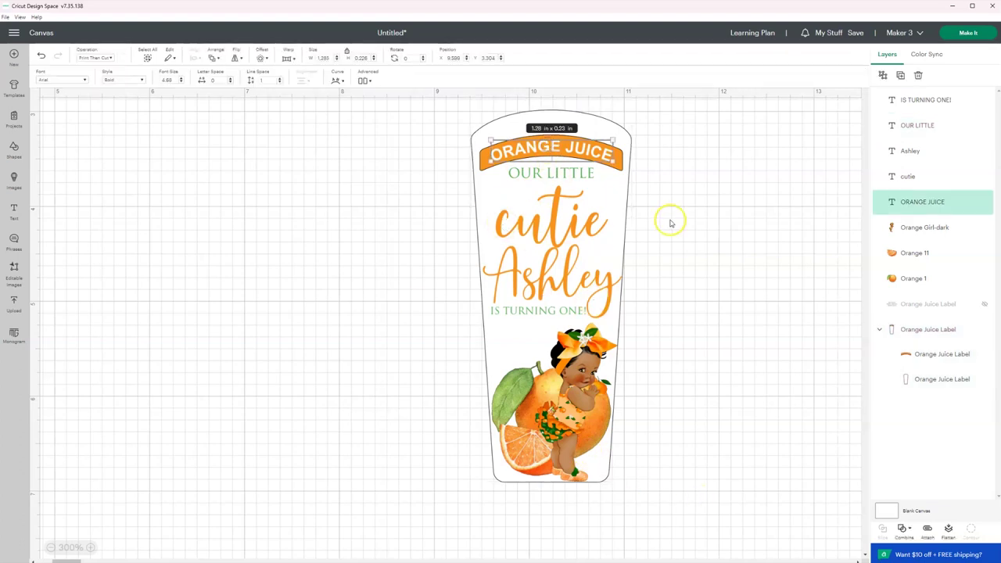
left_click_drag(670, 220, 607, 158)
left_click(610, 158)
left_click(653, 179)
key("ctrl+z")
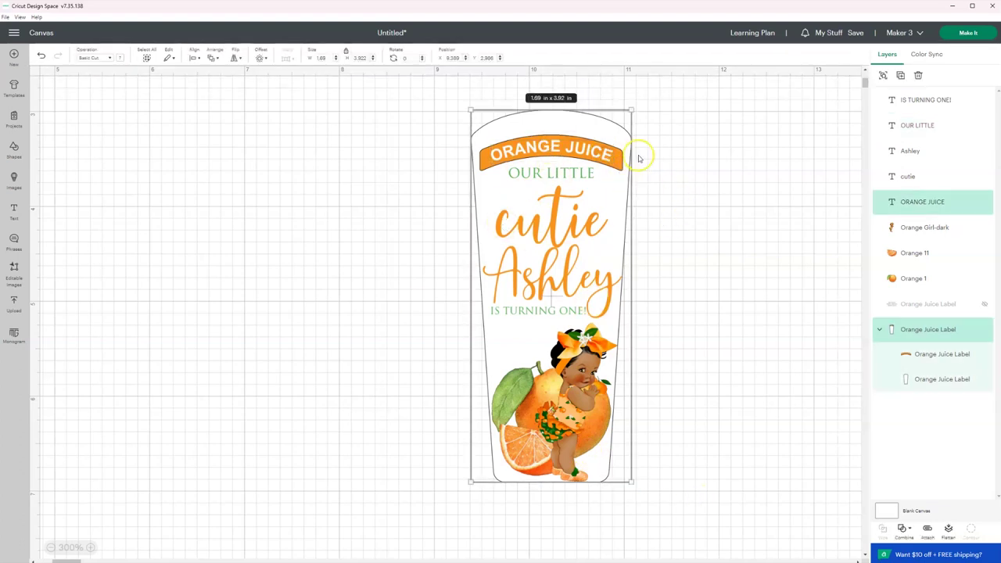
Ungroup the label template and move the orange banner with its ORANGE JUICE text closer to the label's top edge.
left_click(613, 180)
right_click(624, 160)
left_click(644, 188)
left_click(613, 162)
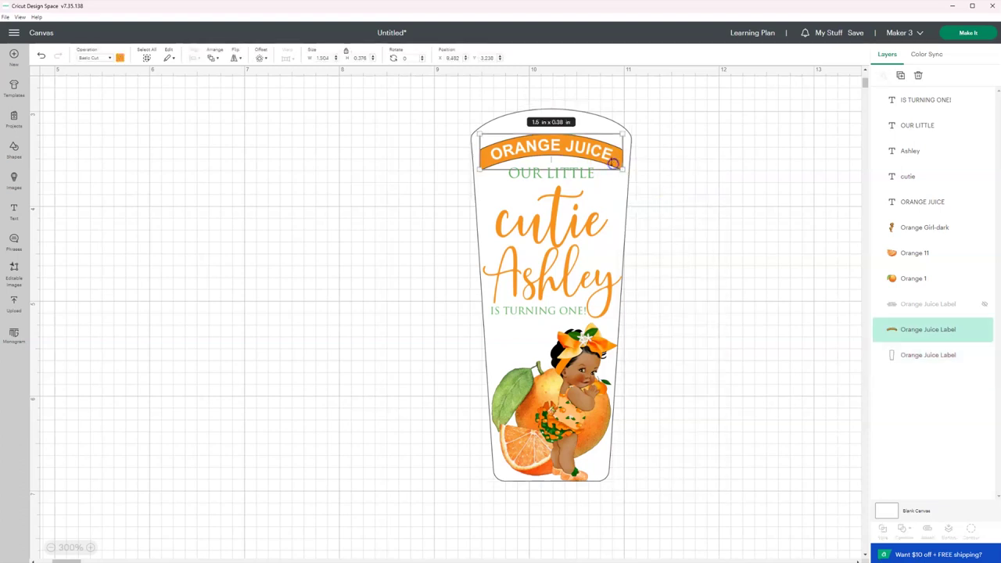
left_click(597, 153, "shift")
left_click_drag(597, 152, 597, 141)
Move the OUR LITTLE, cutie and name texts up to follow the raised banner.
left_click(573, 176)
left_click_drag(572, 174, 572, 162)
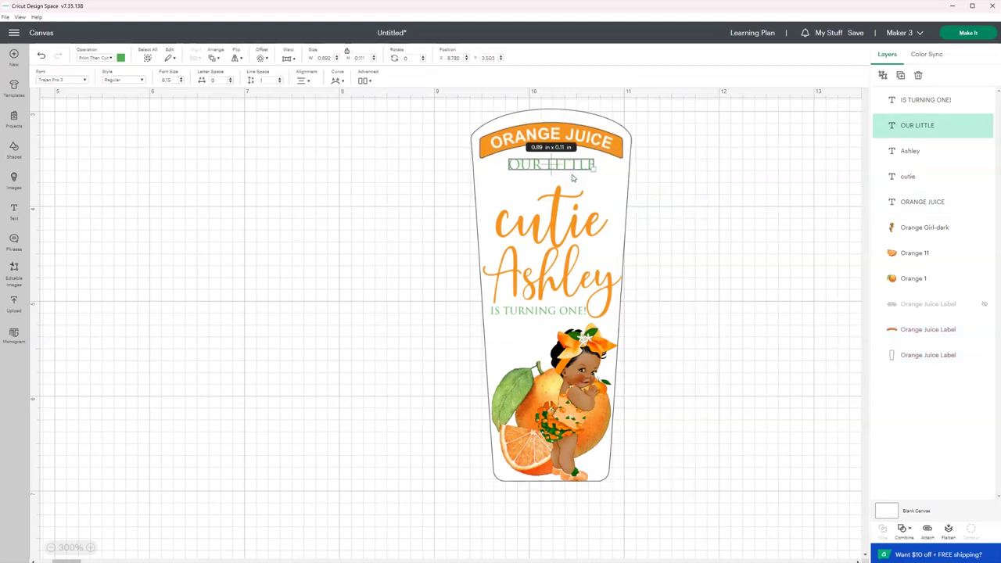
left_click_drag(563, 213, 562, 202)
left_click(553, 246)
left_click_drag(552, 246, 552, 219)
left_click(664, 323)
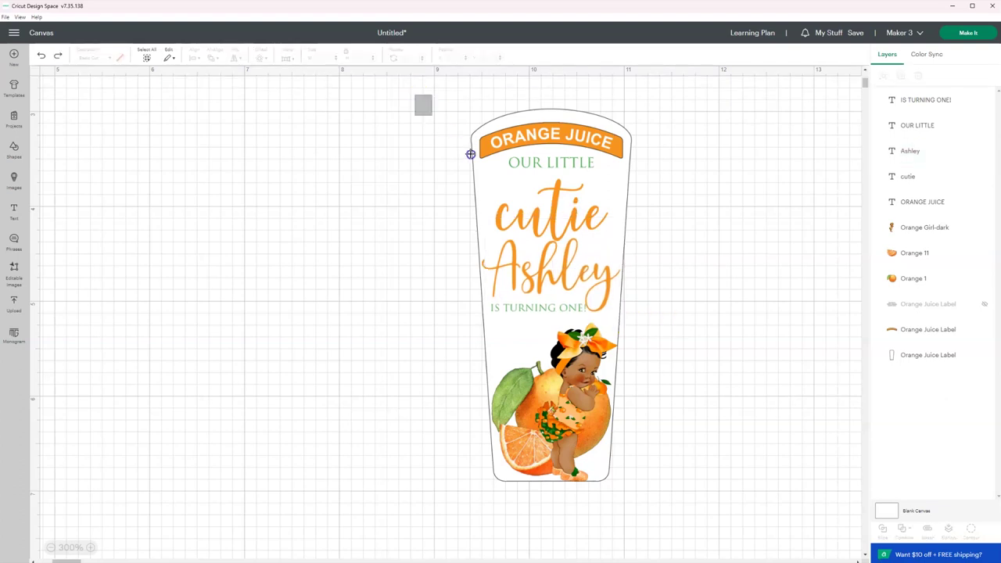
Flatten all visible label layers into one printable image and reposition it on the canvas.
left_click_drag(470, 154, 712, 480)
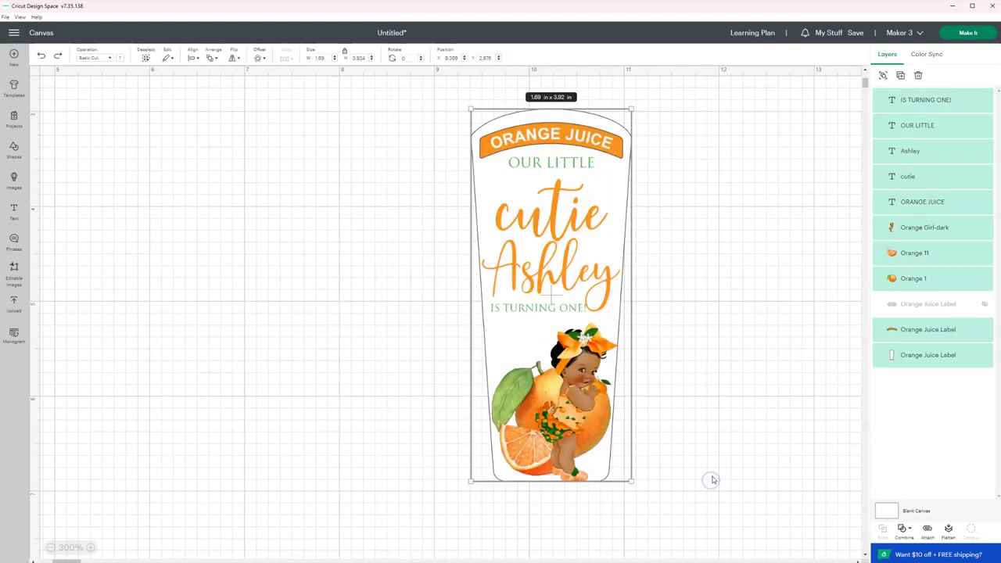
left_click(949, 530)
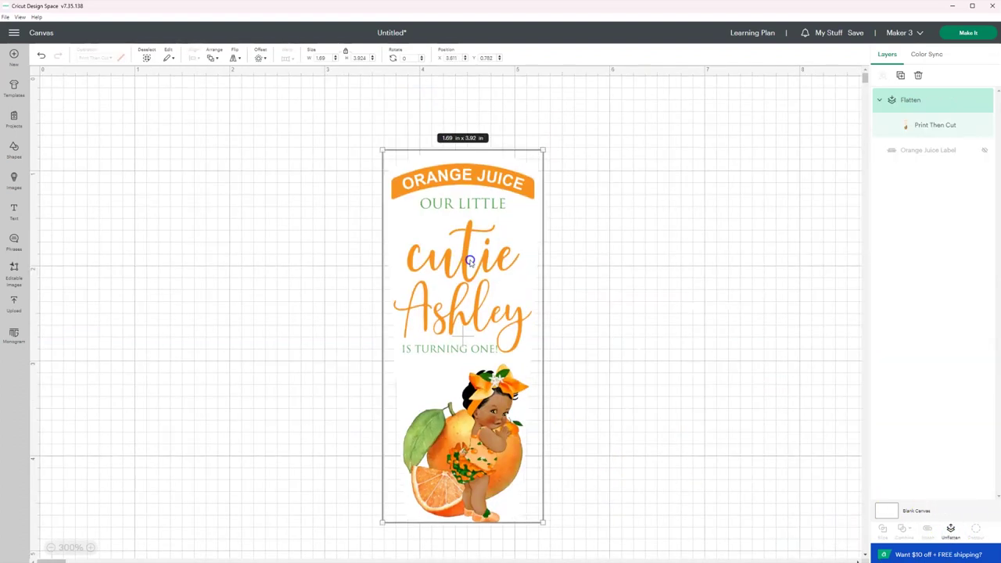
left_click_drag(471, 263, 443, 248)
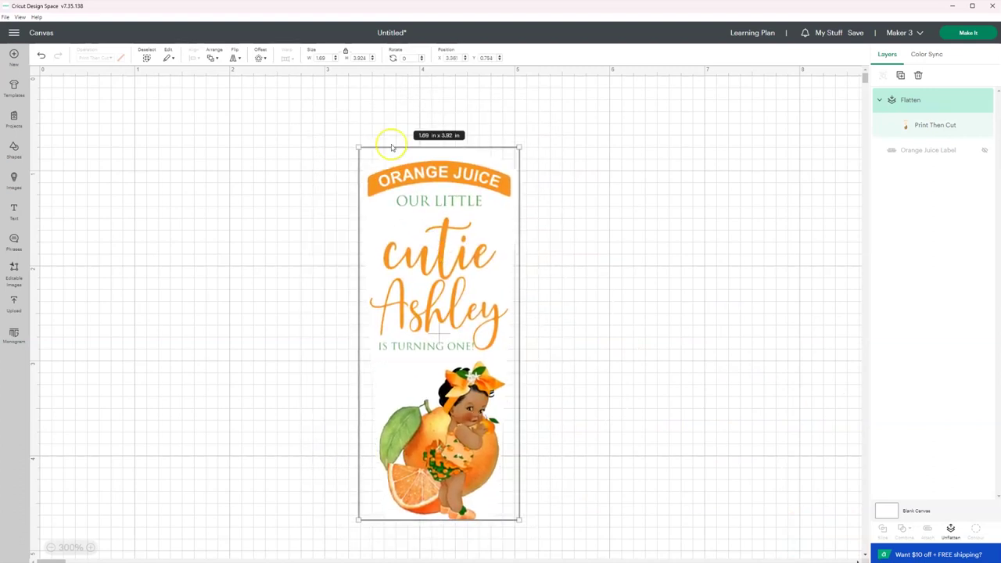
mouse_move(440, 233)
left_mouse_down()
mouse_move(444, 285)
mouse_move(453, 247)
mouse_move(434, 222)
left_mouse_up()
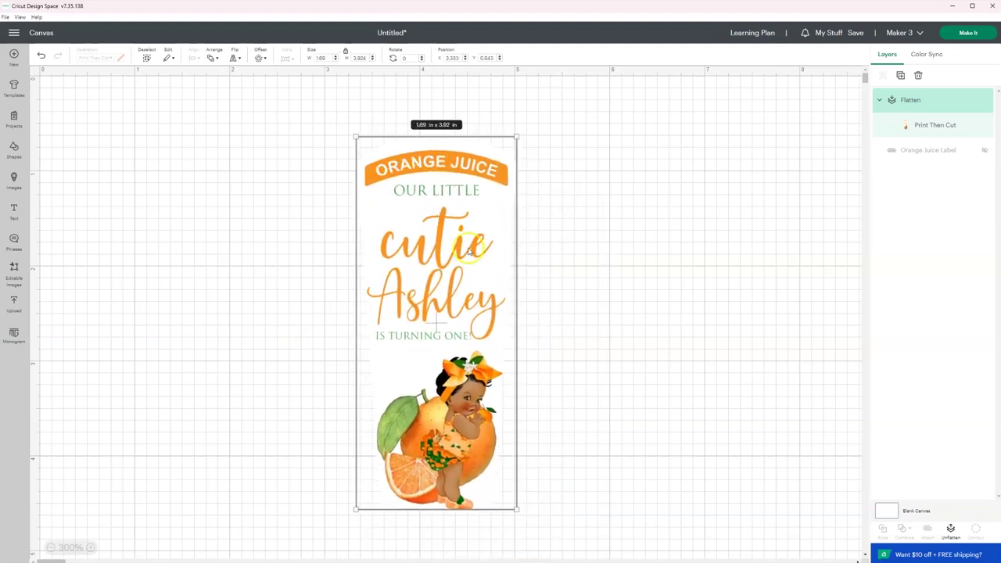
Insert a square shape and resize it to 6.75 × 9.25 in with unlocked proportions.
left_click(13, 149)
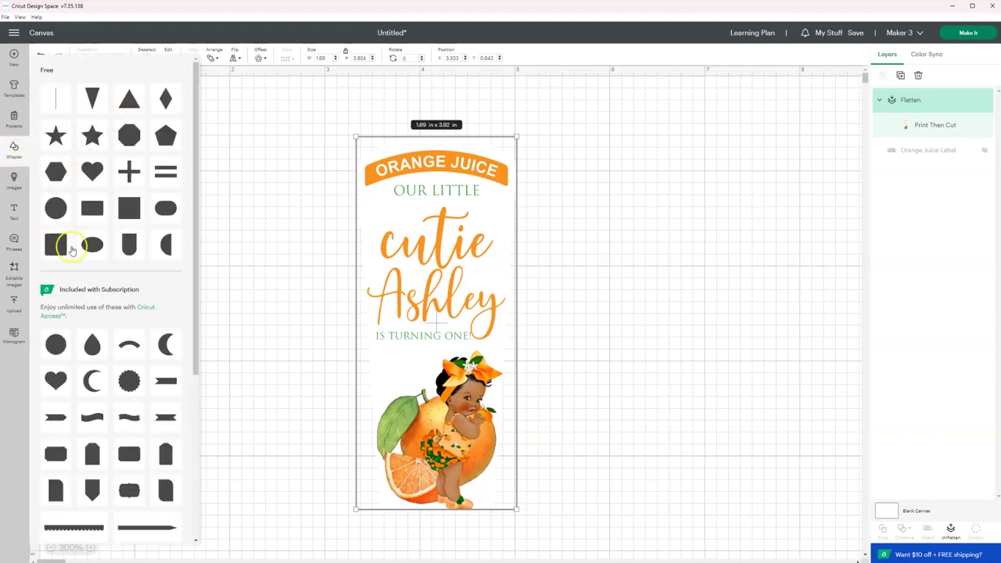
left_click(124, 211)
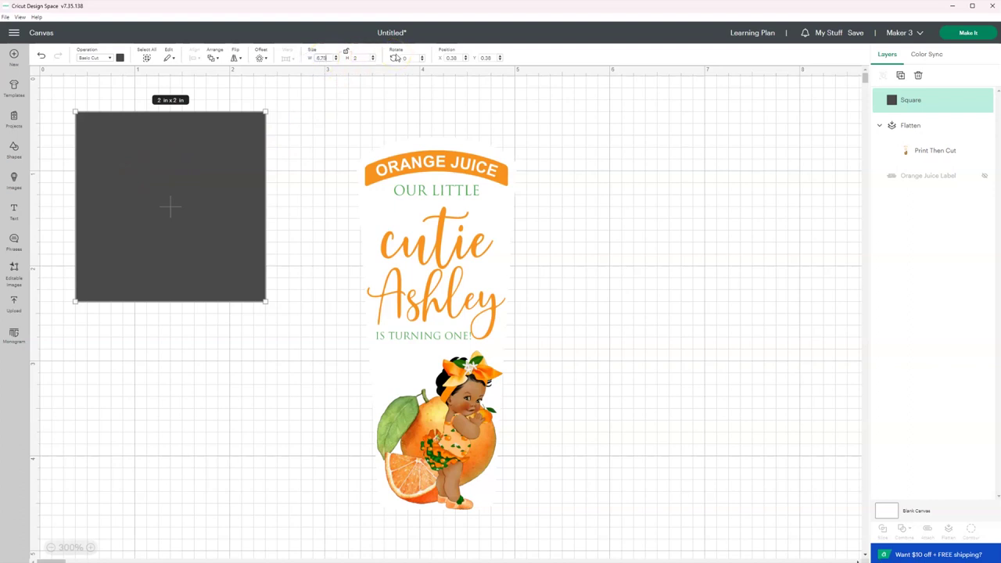
key("Tab")
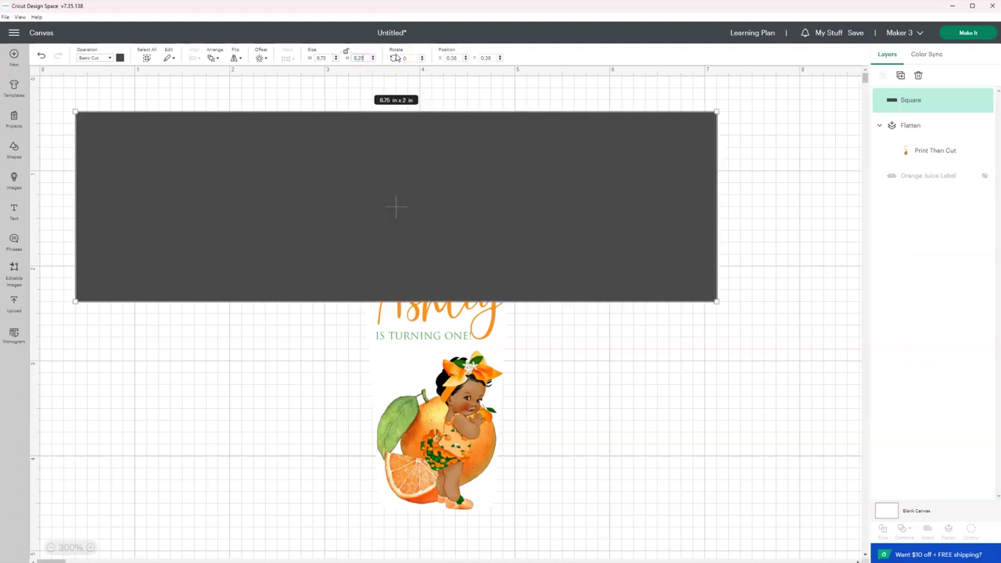
type("9.25")
key("Return")
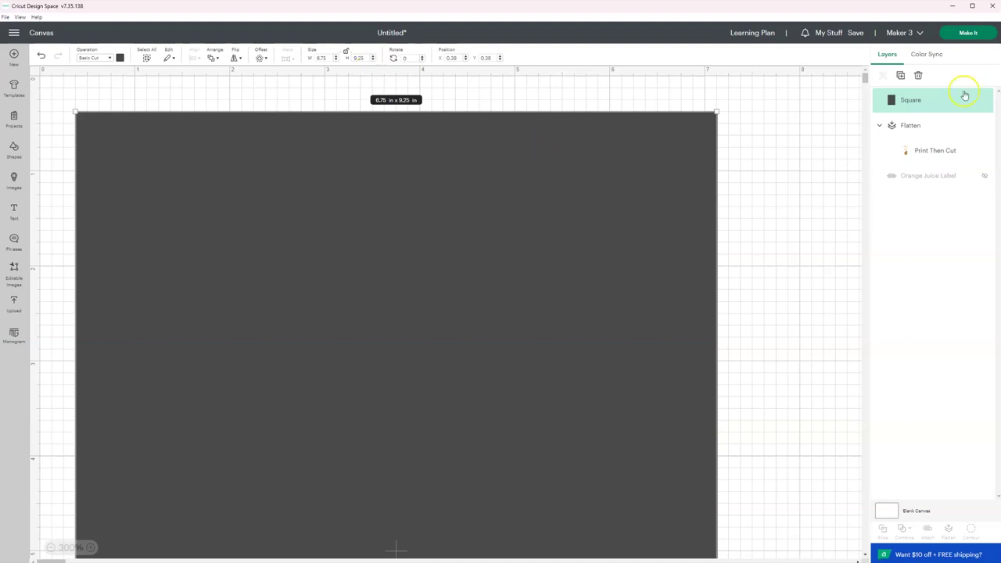
Send the square behind the flattened label and place the label in the square's upper-left corner.
left_click_drag(938, 108, 945, 218)
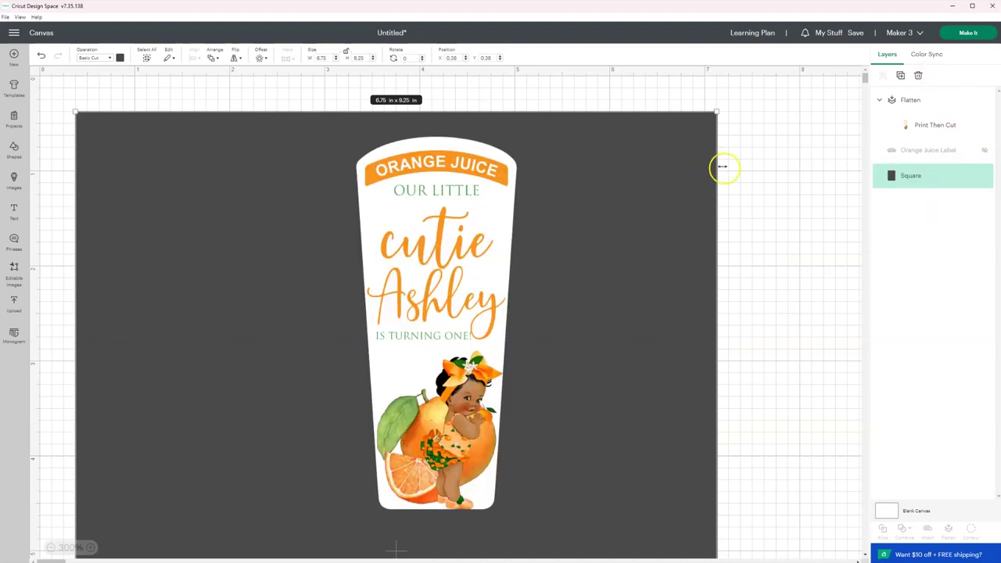
scroll(733, 182, "down", 2)
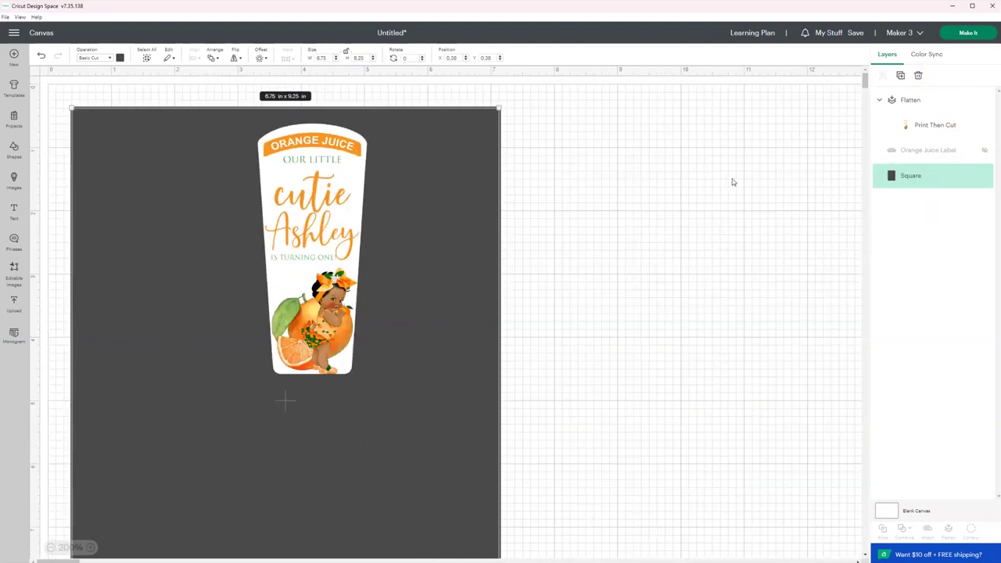
scroll(733, 182, "down", 1)
scroll(733, 182, "down", 1)
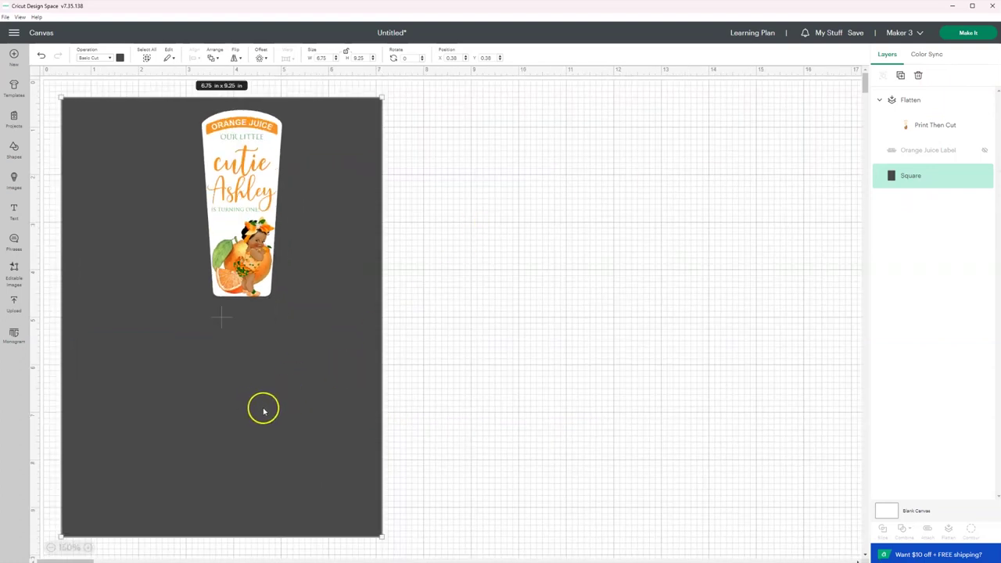
left_click_drag(338, 406, 467, 391)
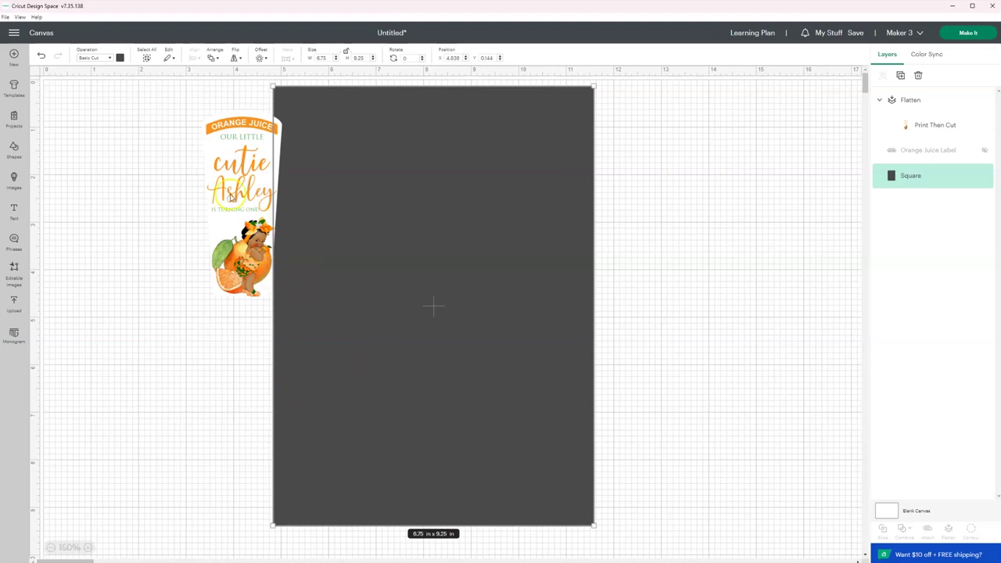
left_click_drag(241, 207, 324, 193)
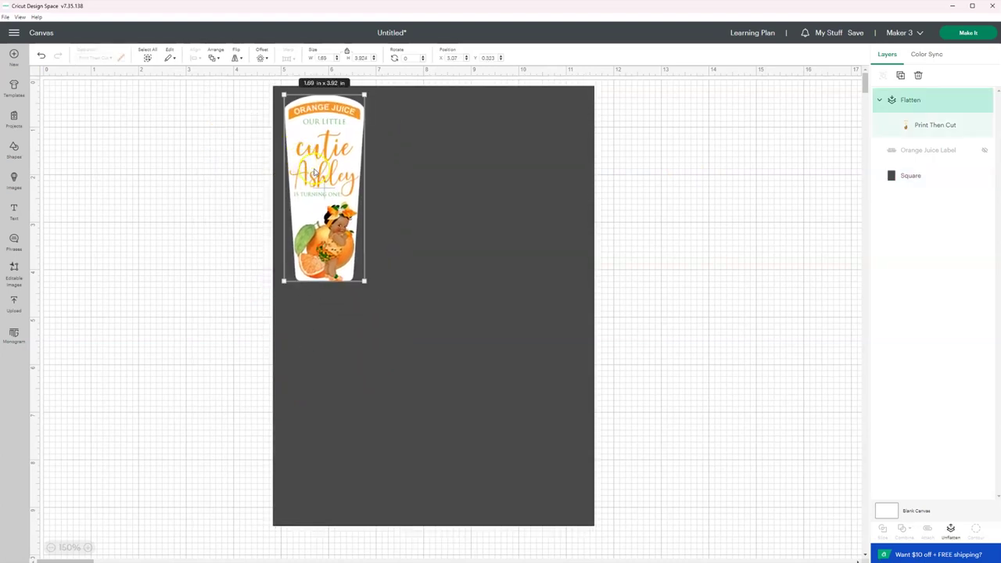
Duplicate the flattened label five times and arrange the six labels in two rows of three on the square.
key("ctrl+d")
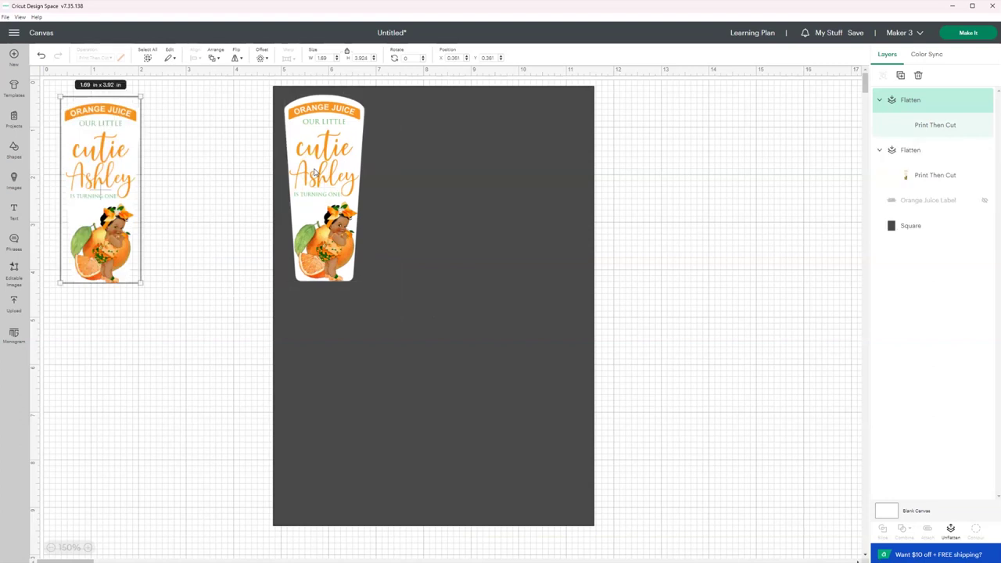
key("ctrl+d")
key("ctrl+d")
key("ctrl+d")
key("ctrl+d")
left_click_drag(160, 235, 530, 180)
left_click_drag(144, 192, 331, 396)
left_click_drag(143, 202, 439, 421)
left_click_drag(130, 202, 576, 435)
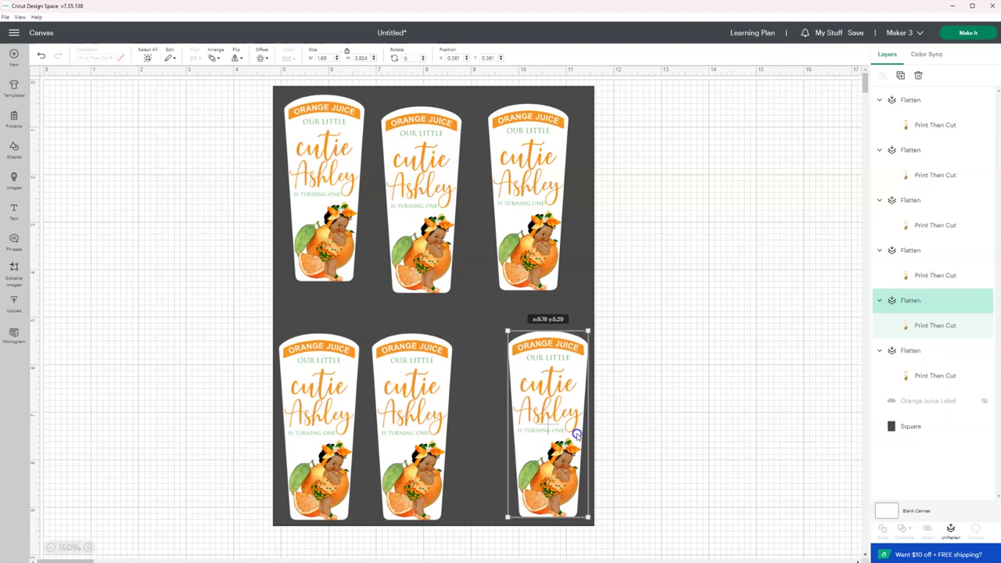
Turn the lower-right label upside down and nest it beside the lower-left label, moving the lower-middle label off the square.
left_click_drag(588, 331, 577, 523)
left_click_drag(397, 408, 665, 432)
left_click_drag(557, 411, 402, 417)
Duplicate the upright and inverted label pair and place the copy beside it to form a lower row of four.
left_click(294, 401, "shift")
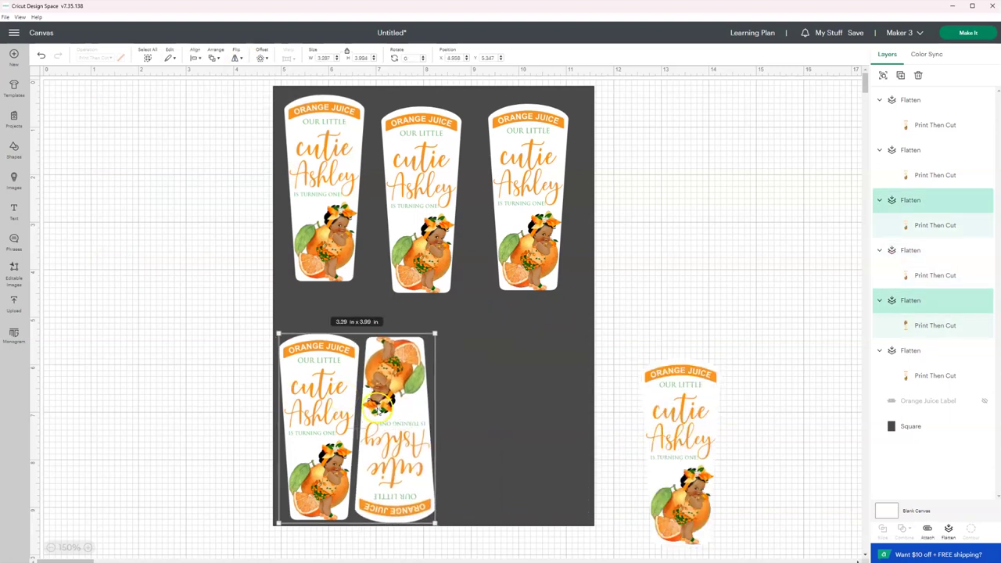
key("ctrl+v")
left_click_drag(216, 274, 506, 428)
Delete the label outside the square and the three labels in the upper row.
left_click(681, 449)
key("Delete")
left_click(324, 196)
left_click(422, 200, "shift")
left_click(528, 197, "shift")
key("Delete")
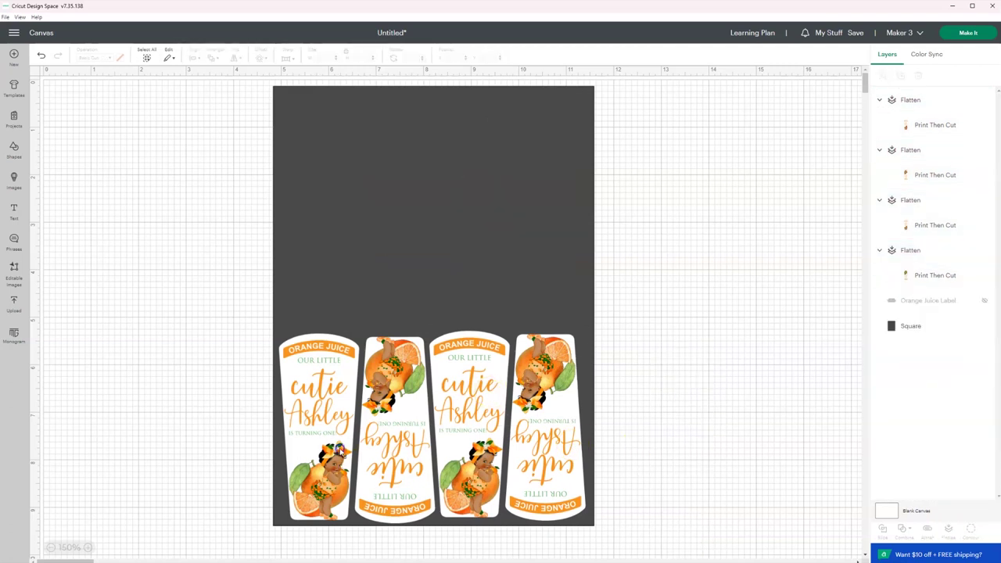
Spread the four lower labels across the square's width, distribute them horizontally and center them vertically to each other.
left_click_drag(332, 422, 328, 421)
left_click_drag(535, 434, 542, 433)
left_click(469, 416, "shift")
left_click(398, 405, "shift")
left_click(329, 393, "shift")
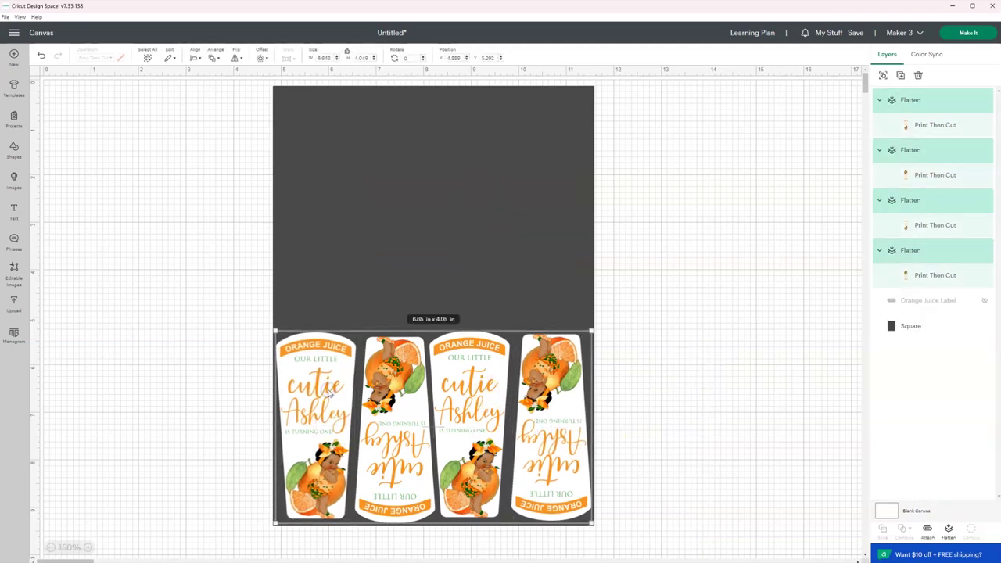
left_click(194, 57)
left_click(242, 223)
left_click(194, 57)
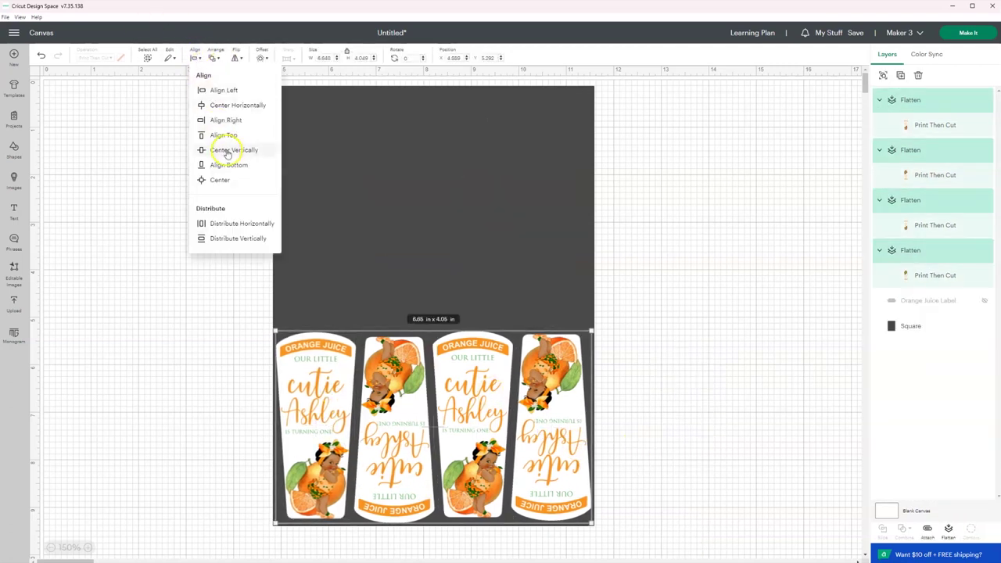
left_click(227, 151)
Attach the four labels, duplicate the attached row, and place the two rows one above the other within the square.
right_click(487, 378)
left_click(519, 263)
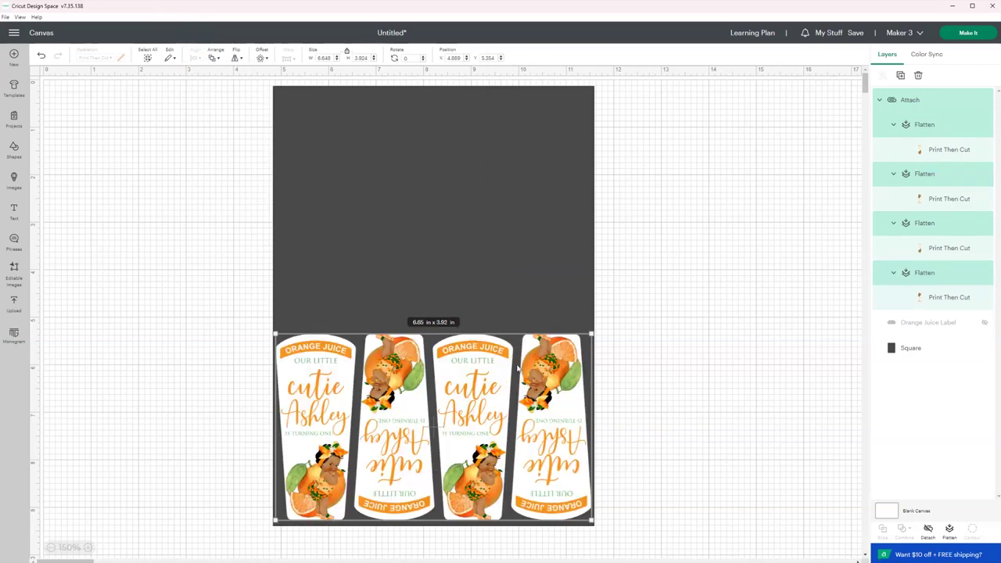
key("ctrl+c")
key("ctrl+v")
left_click_drag(337, 276, 460, 173)
left_click(407, 368)
left_click_drag(471, 375, 472, 368)
left_click_drag(485, 221, 484, 238)
left_click_drag(445, 358, 447, 351)
left_click_drag(464, 247, 466, 250)
Center the two label rows horizontally to each other and attach them together.
left_click(474, 351, "shift")
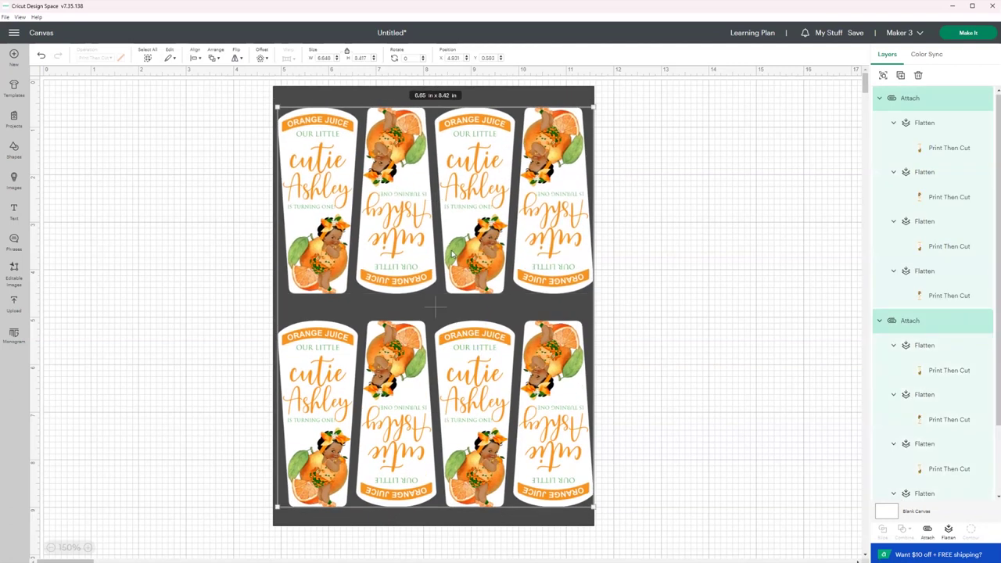
left_click(197, 58)
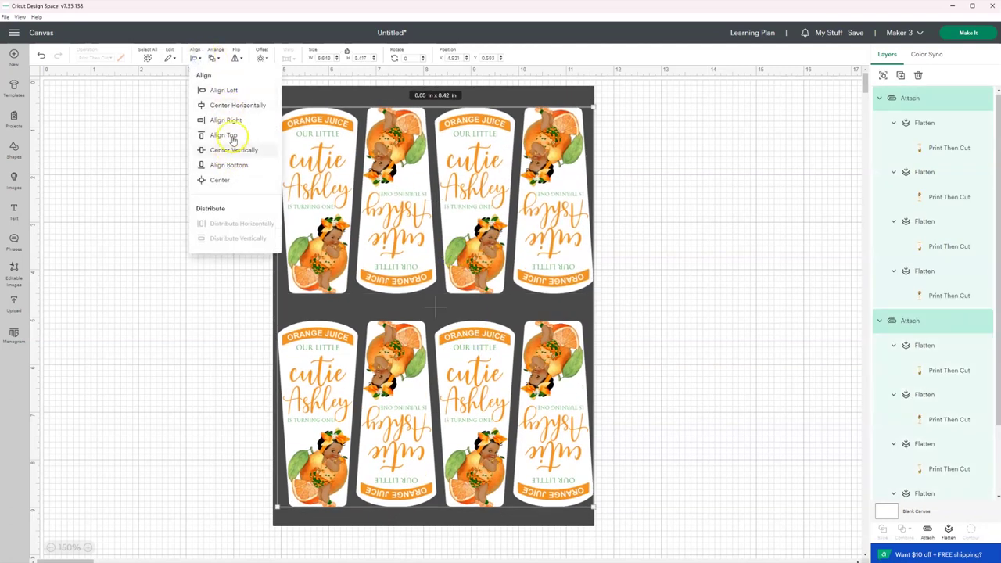
left_click(237, 105)
right_click(305, 139)
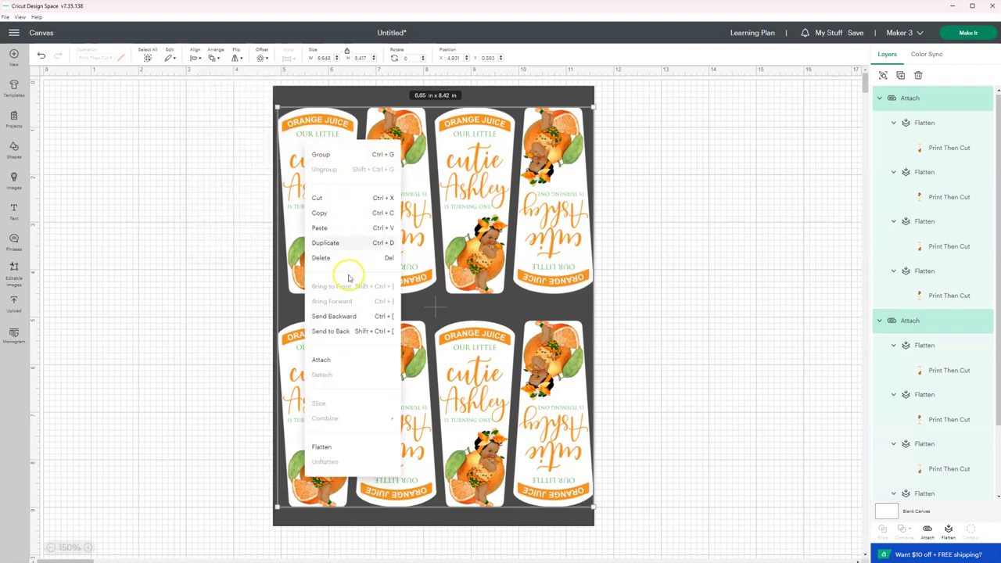
left_click(345, 362)
left_click(682, 304)
Delete the dark backing square and shift the attached label sheet slightly to the left on the canvas.
left_click(454, 94)
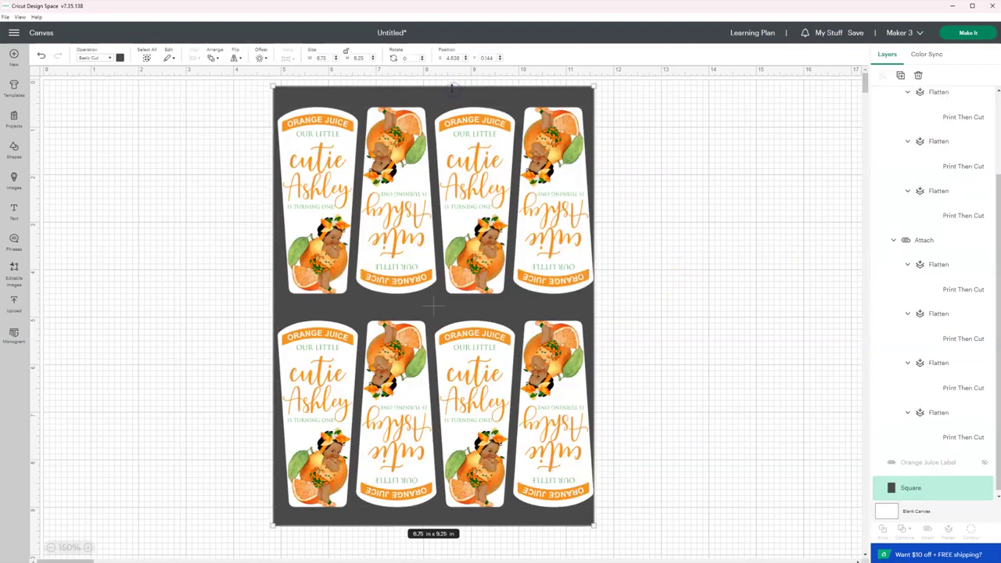
key("Delete")
left_click_drag(295, 155, 259, 152)
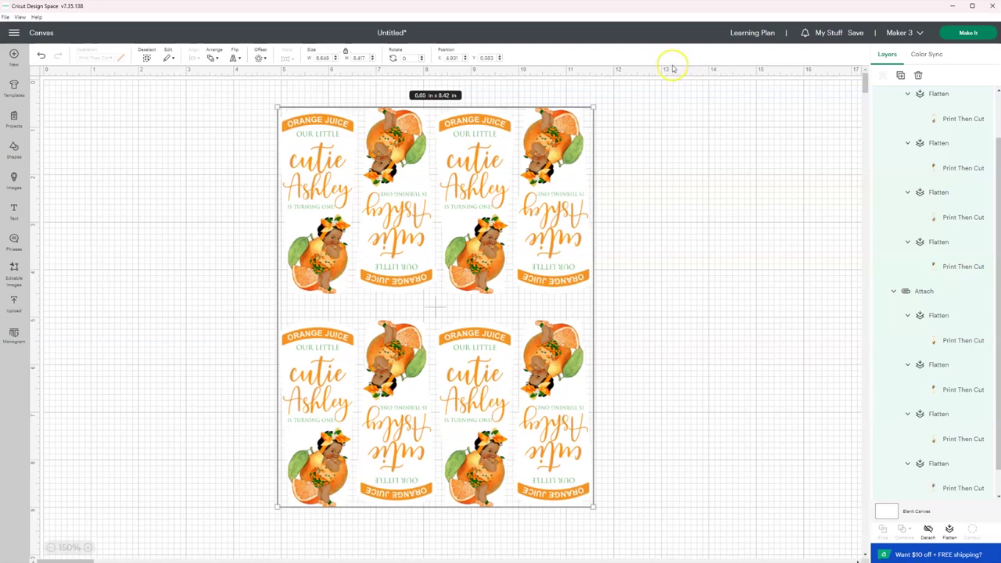
left_click_drag(368, 148, 405, 150)
key("ctrl+z")
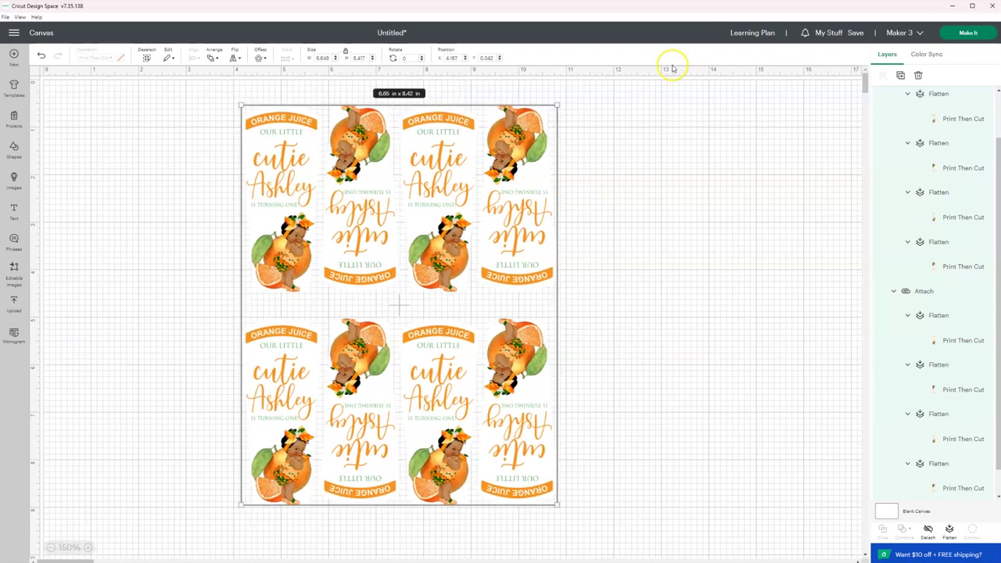
Send the label sheet from Make It to the ET-8500 Series(Network) printer with Use System Dialog enabled.
left_click(974, 35)
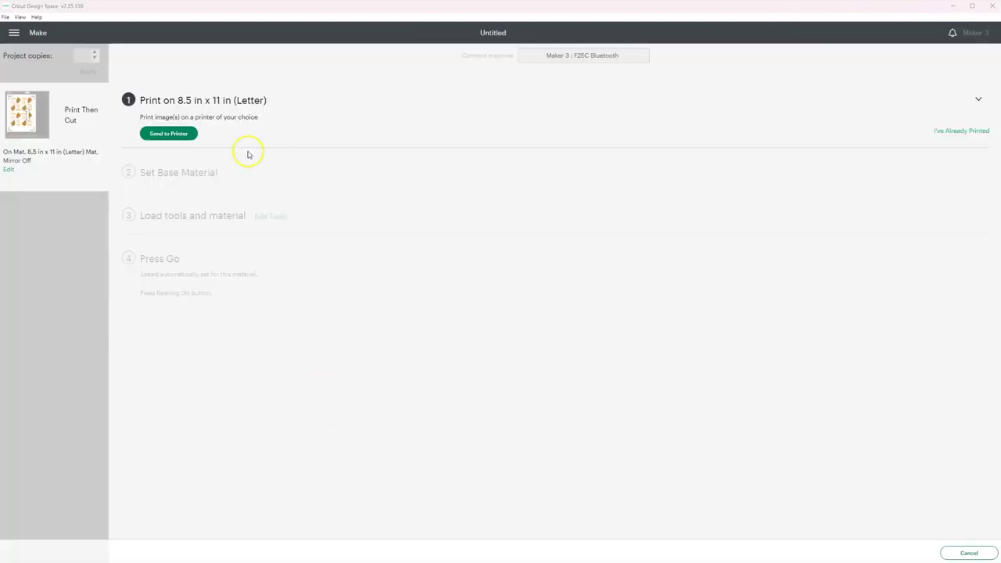
left_click(180, 134)
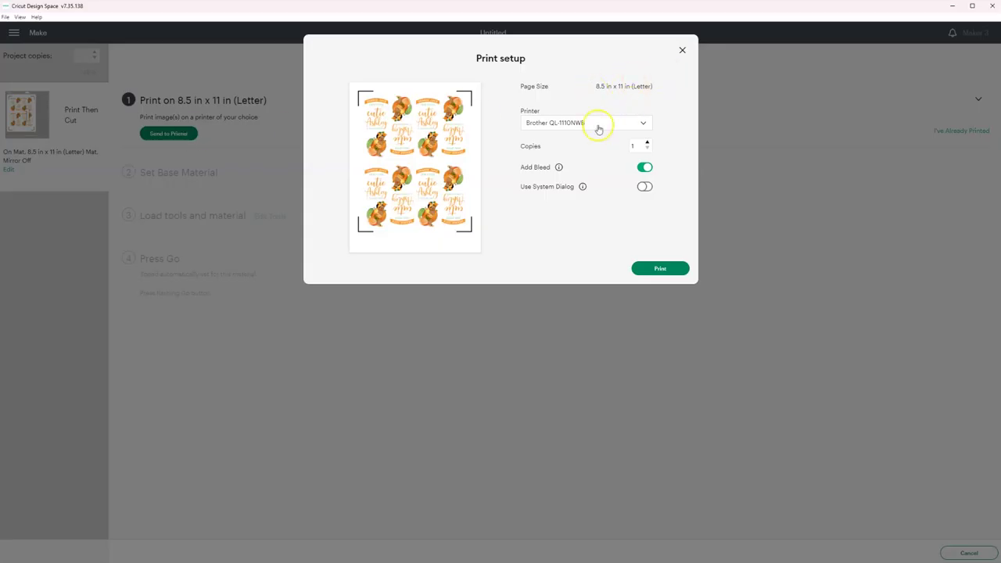
left_click(599, 127)
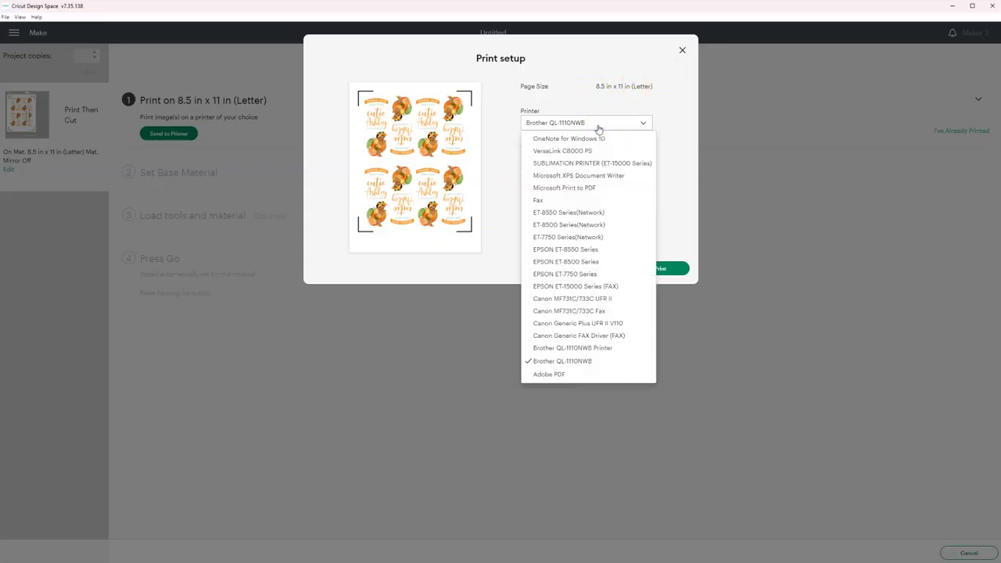
left_click(589, 223)
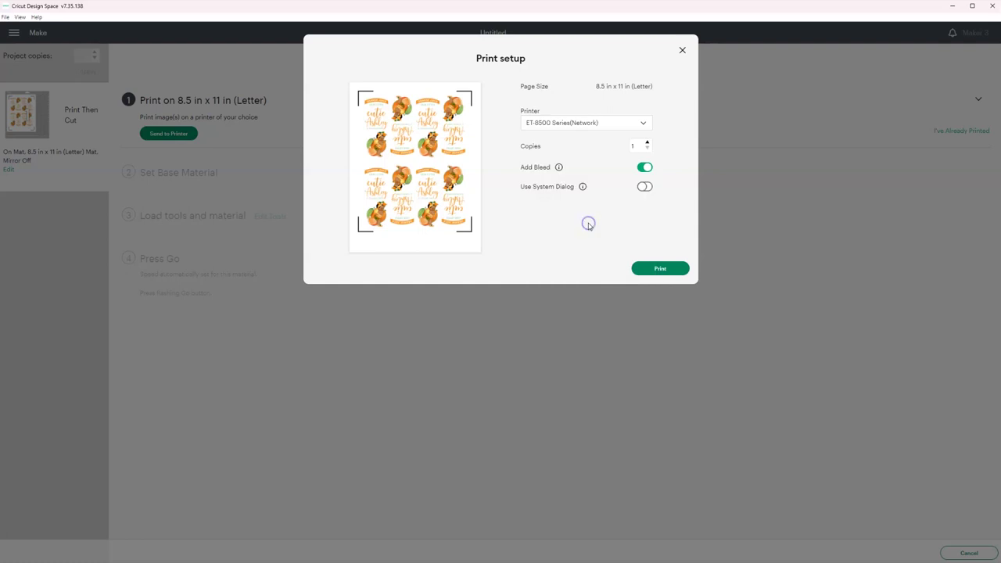
left_click(640, 189)
left_click(654, 268)
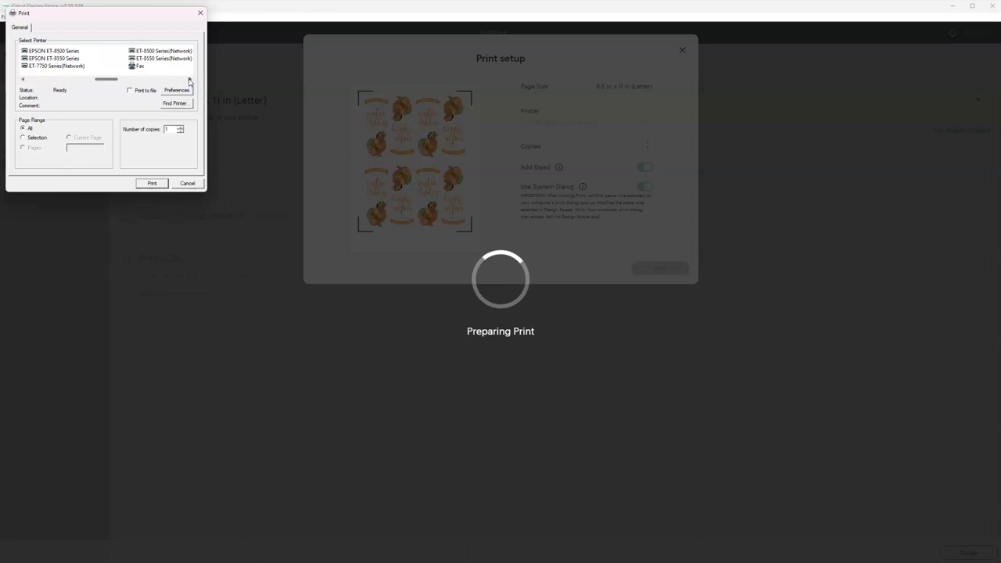
Select ET-8500 Series(Network) and set its preferences to Rear Paper Feeder, Photo Paper Glossy and High quality.
left_click(161, 52)
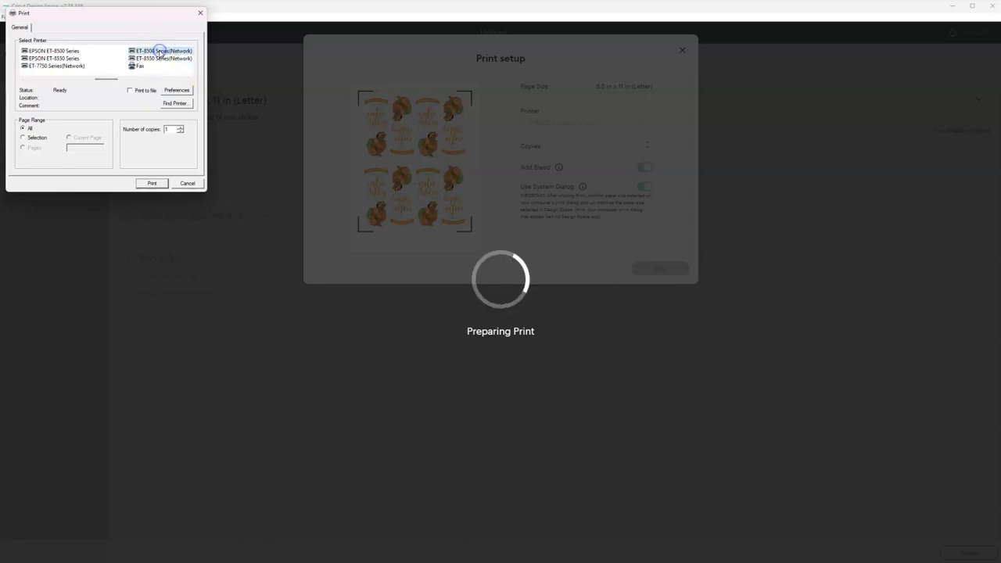
left_click(175, 91)
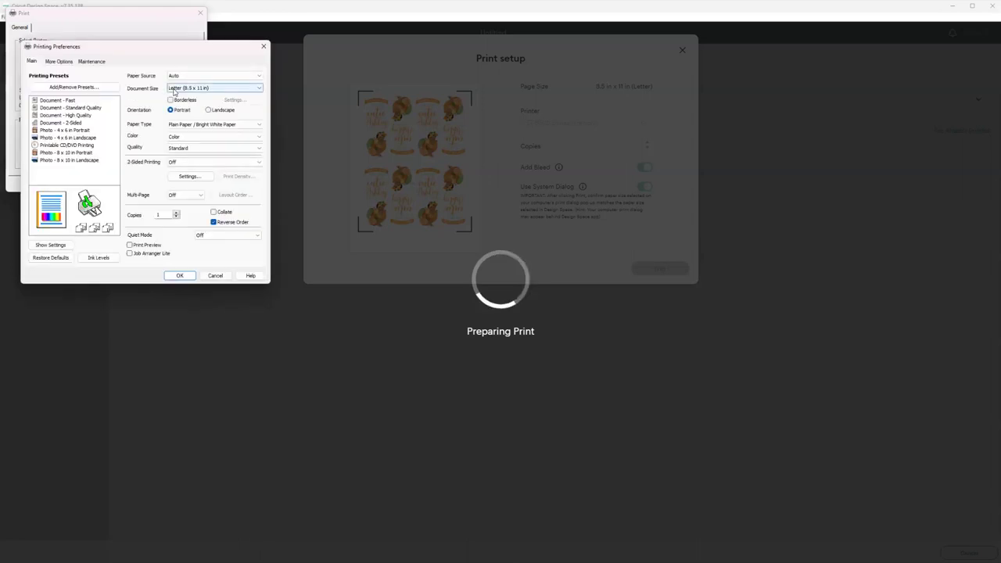
left_click(181, 75)
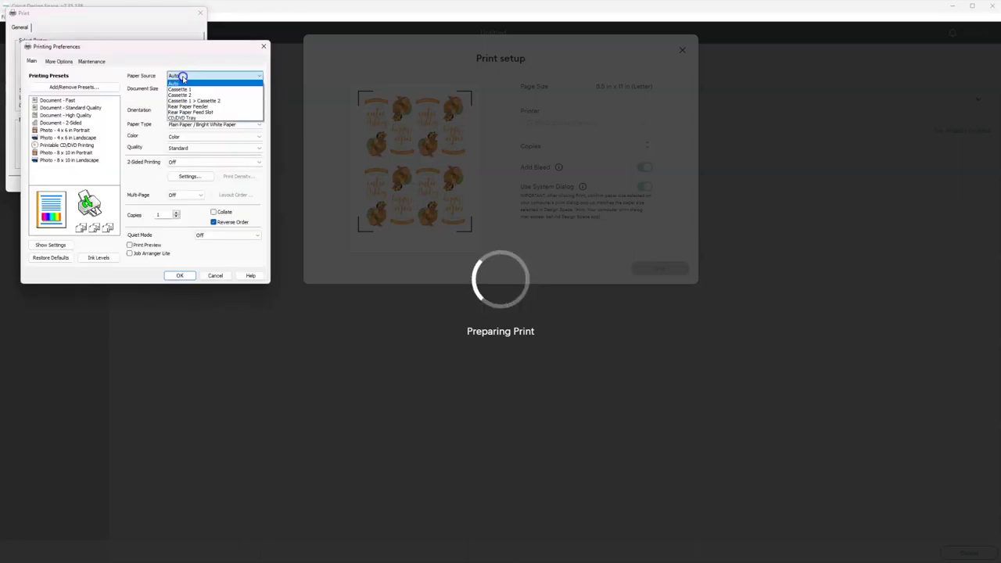
left_click(183, 106)
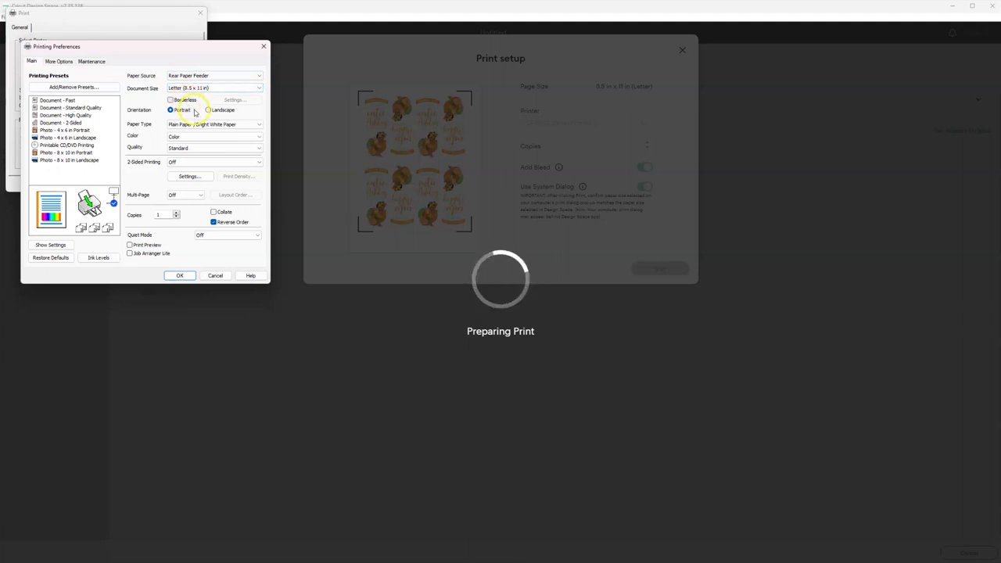
left_click(224, 125)
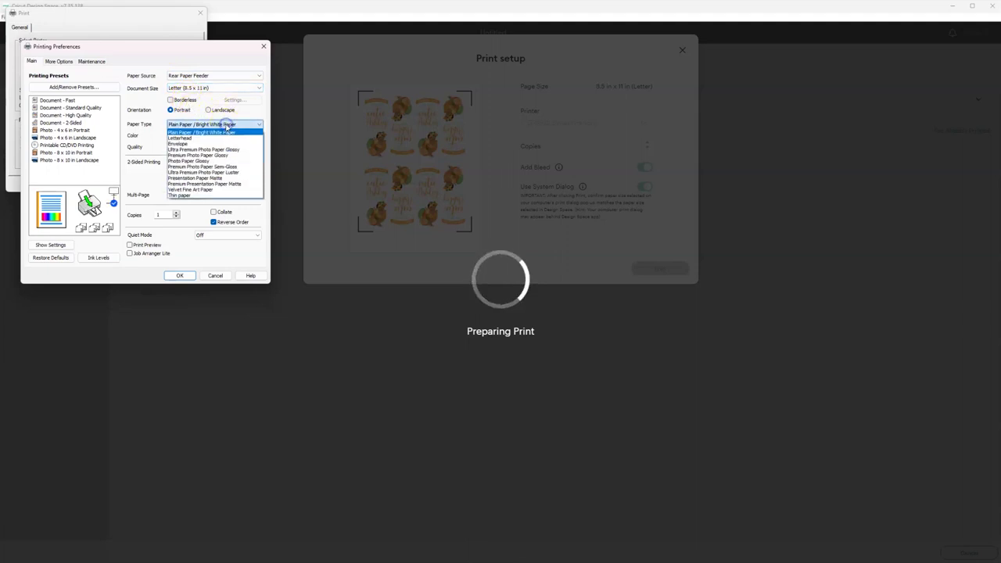
left_click(222, 161)
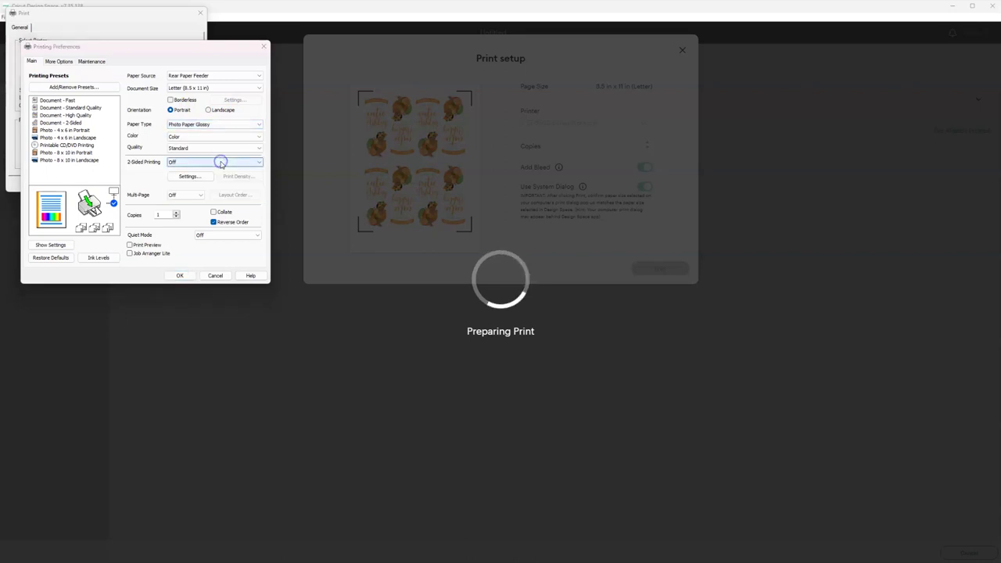
left_click(218, 151)
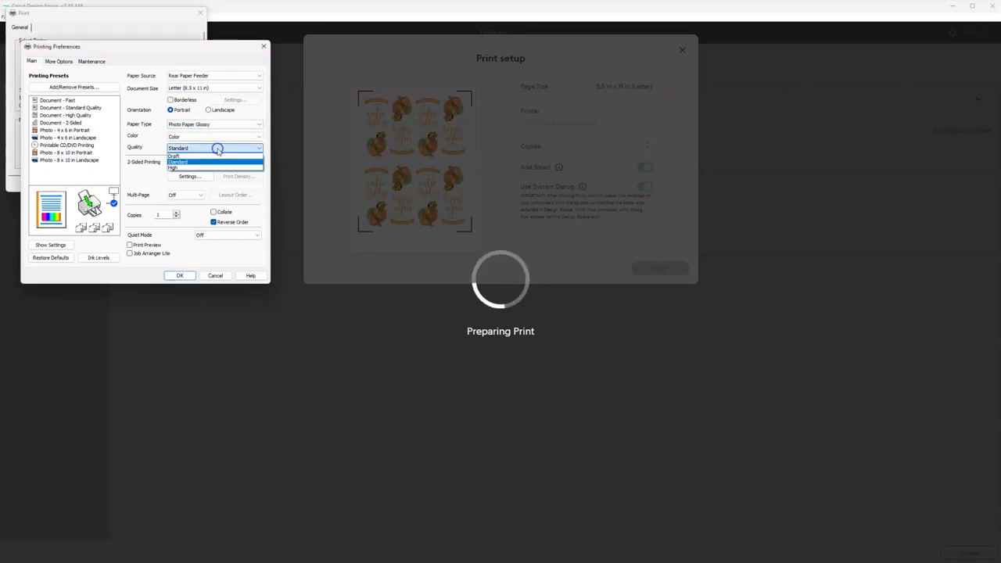
left_click(218, 167)
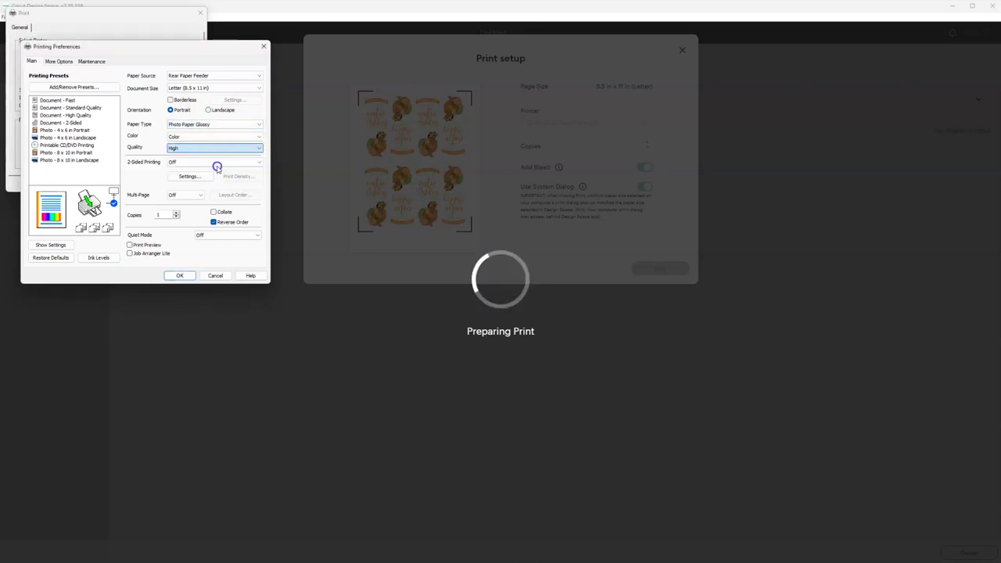
left_click(205, 212)
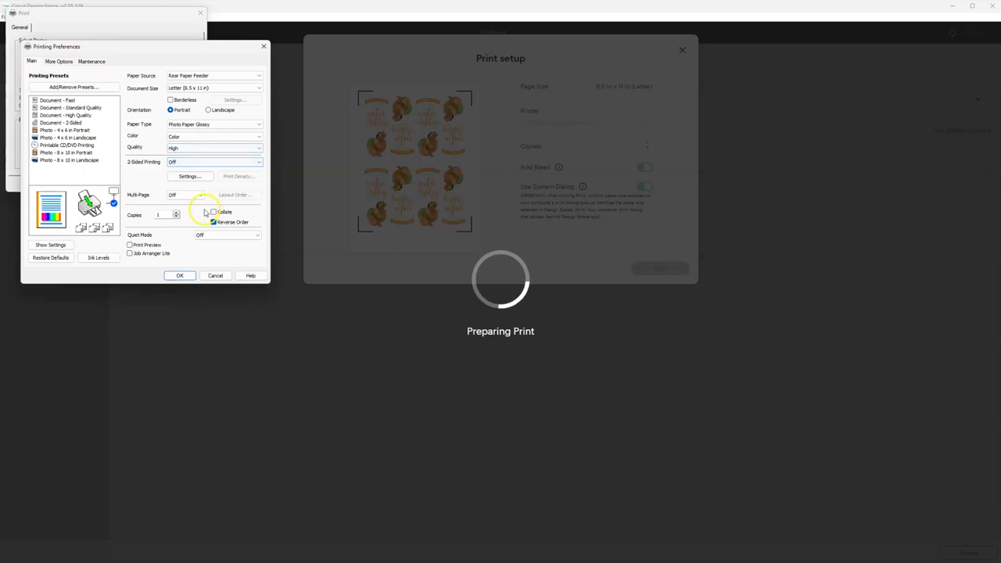
Set custom color correction to Color Controls with Adobe RGB mode and gamma 1.8, and print the label sheet.
left_click(61, 63)
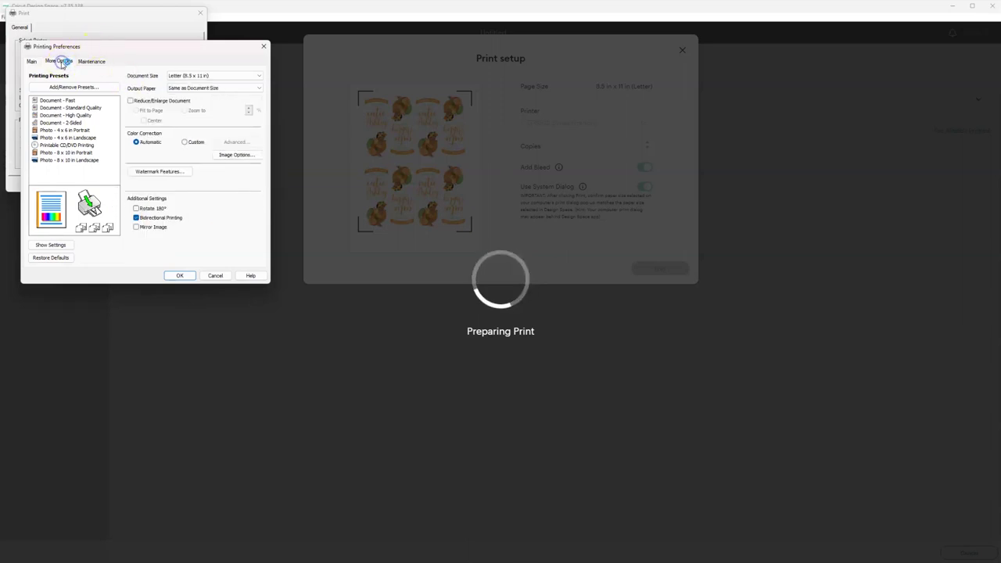
left_click(191, 142)
left_click(234, 142)
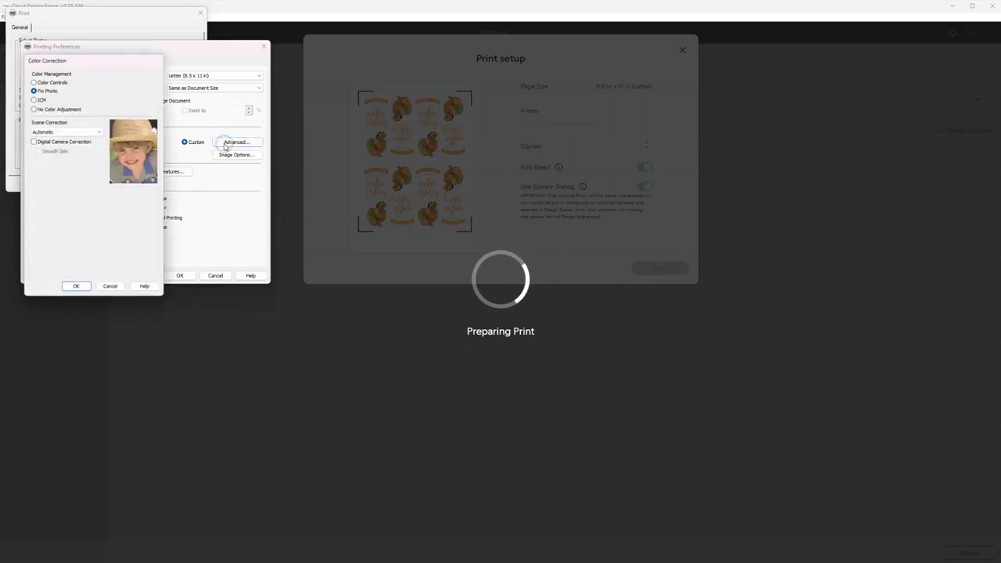
left_click(40, 81)
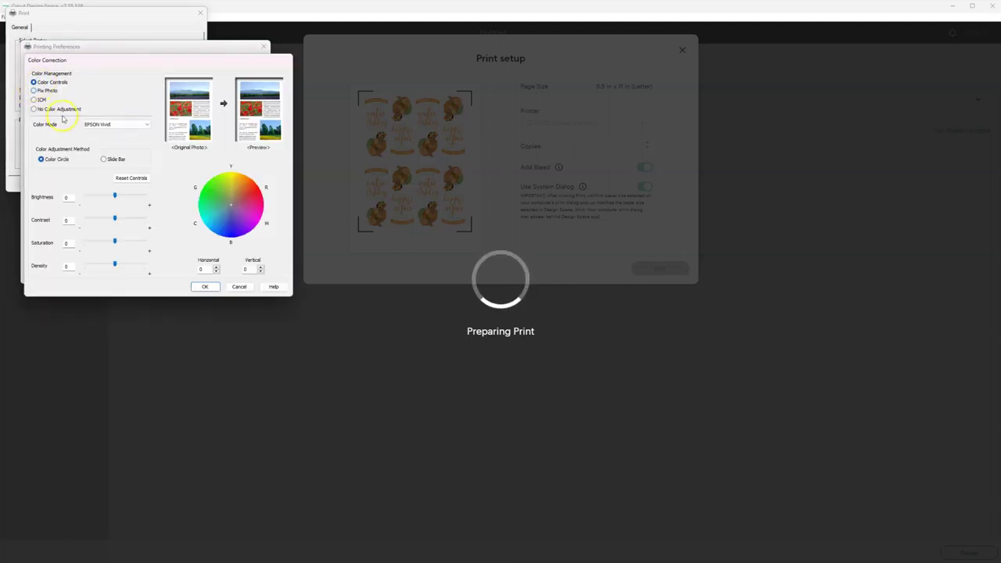
left_click(98, 124)
left_click(98, 141)
left_click(98, 139)
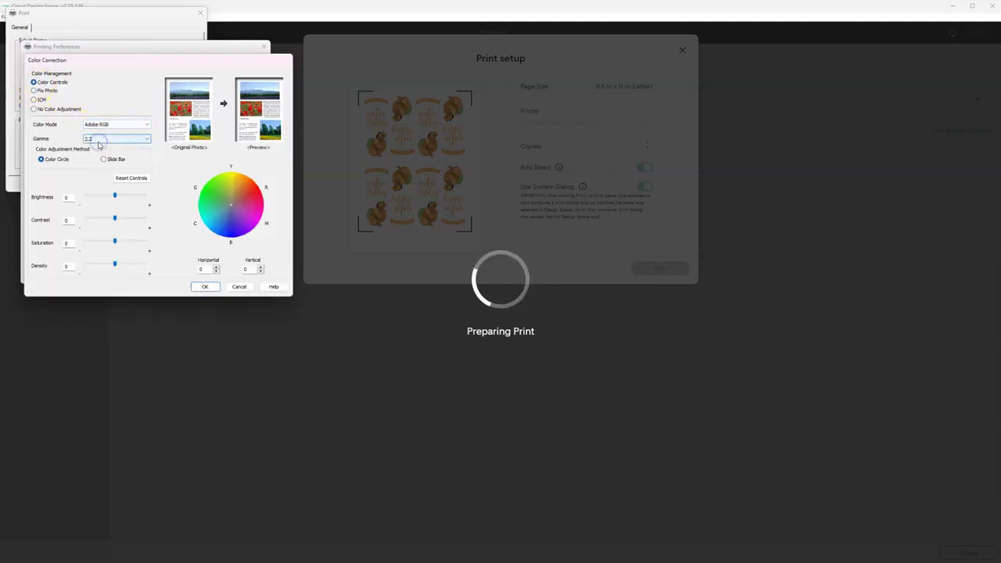
left_click(86, 148)
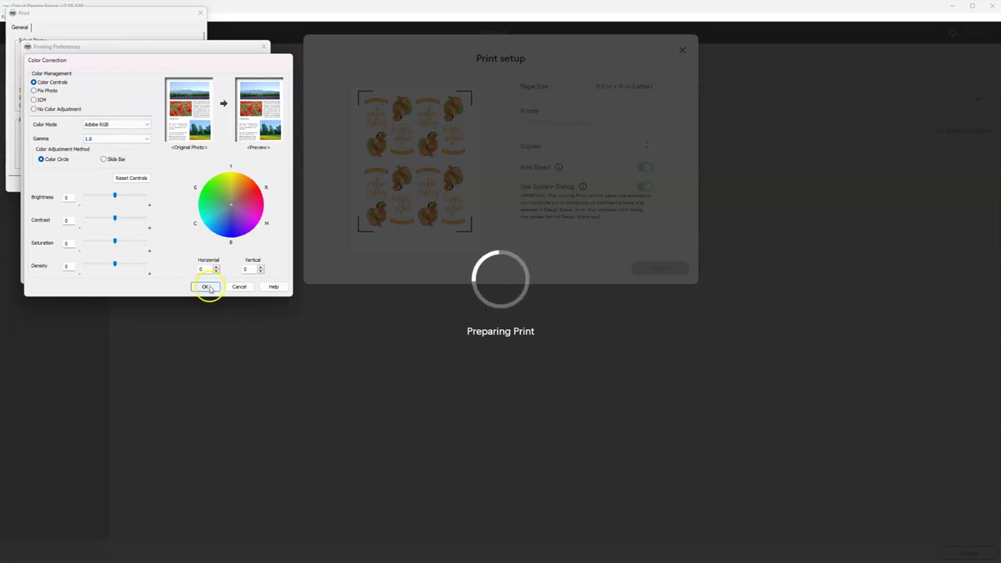
left_click(205, 287)
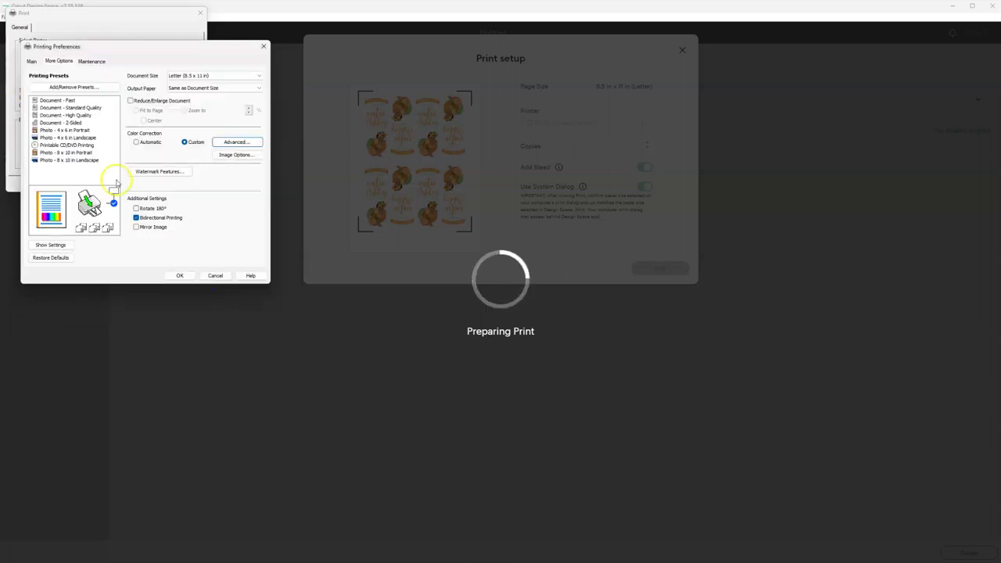
left_click(176, 277)
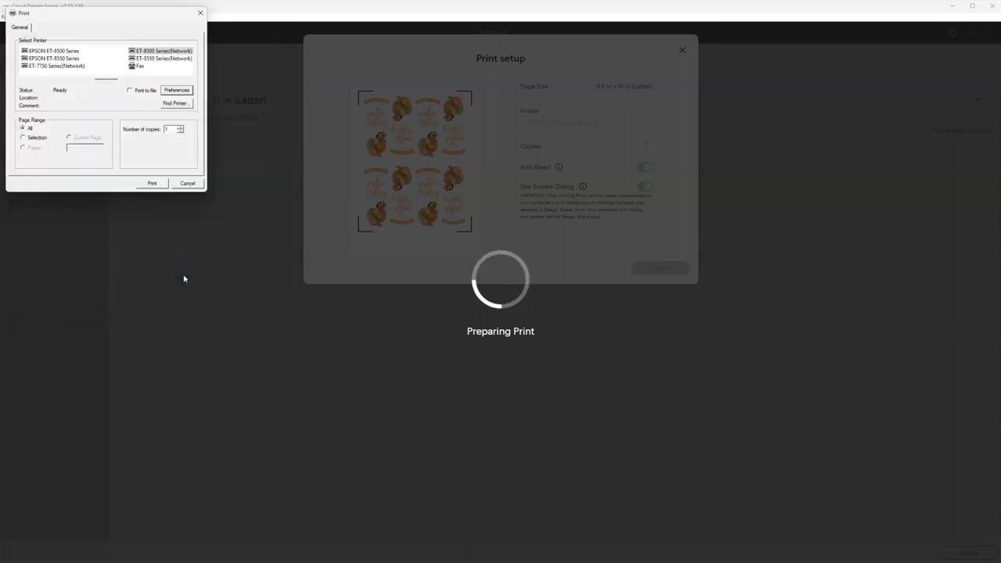
left_click(151, 184)
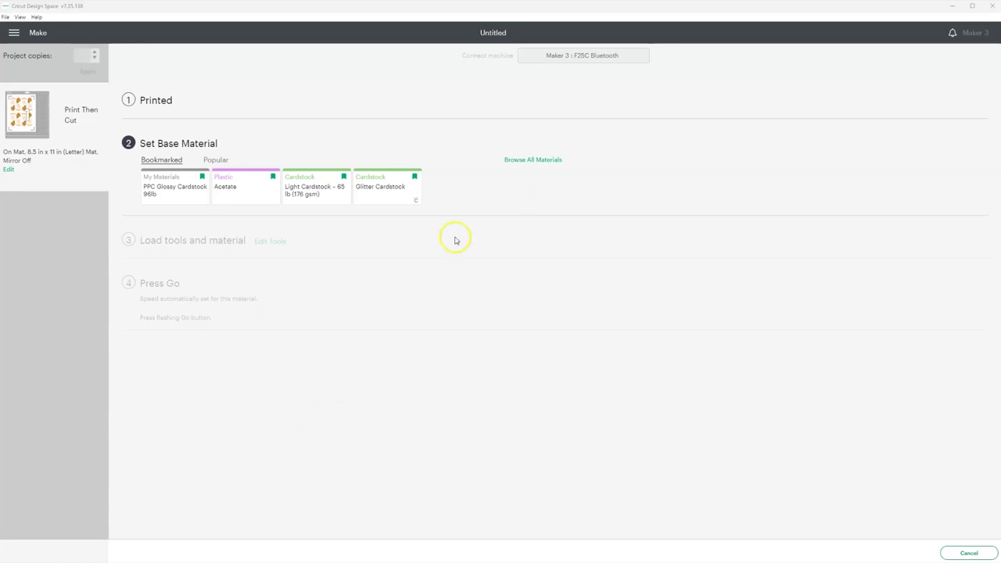
Choose Stencil Vinyl from the full materials list as the base material for the Print Then Cut mat.
left_click(541, 161)
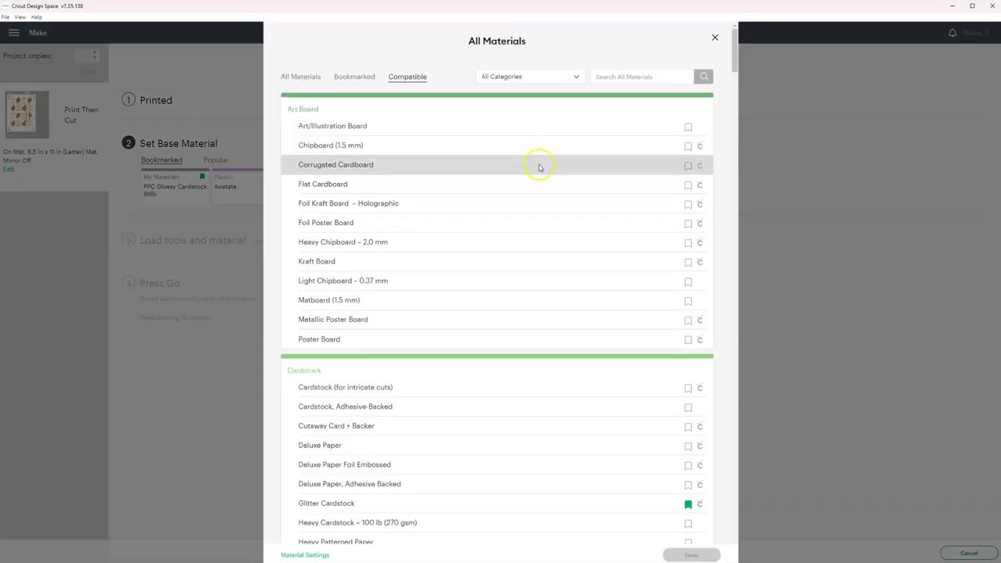
scroll(563, 225, "down", 7)
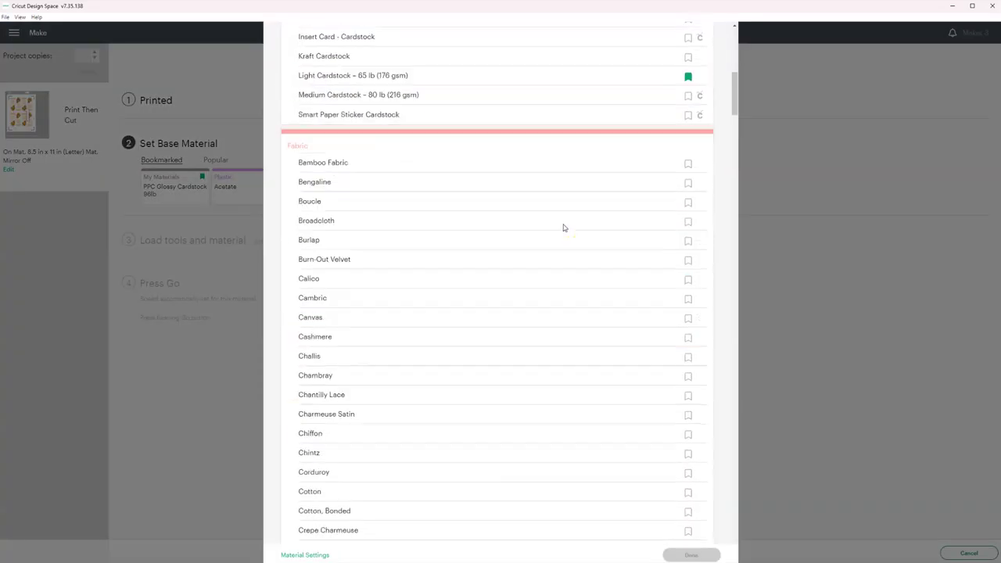
scroll(563, 226, "down", 20)
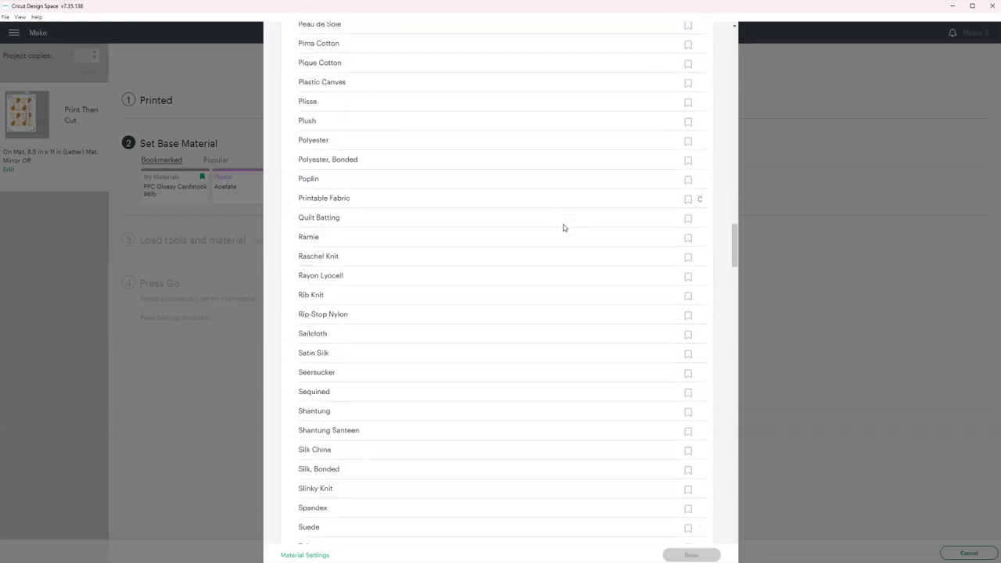
scroll(563, 227, "down", 20)
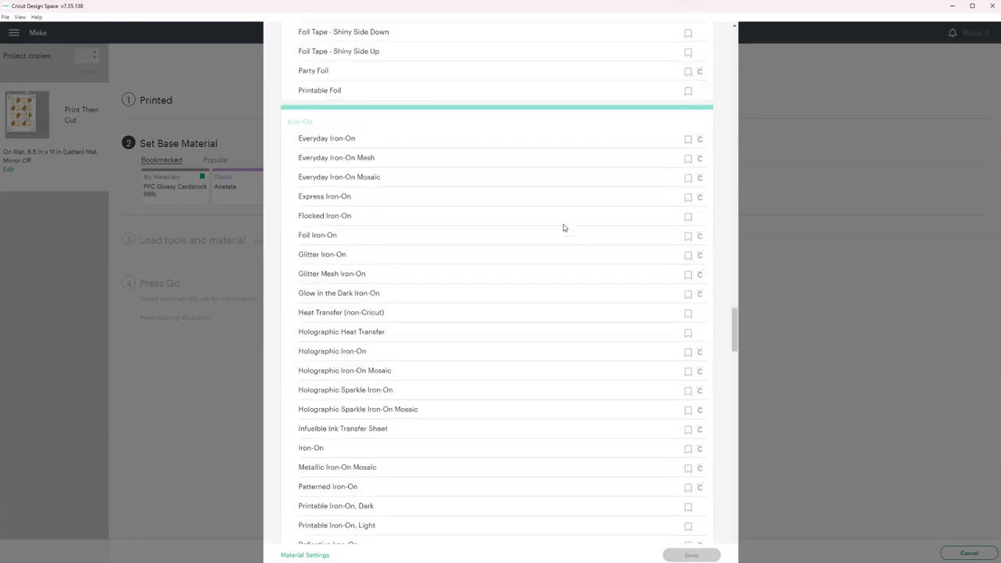
scroll(564, 228, "down", 20)
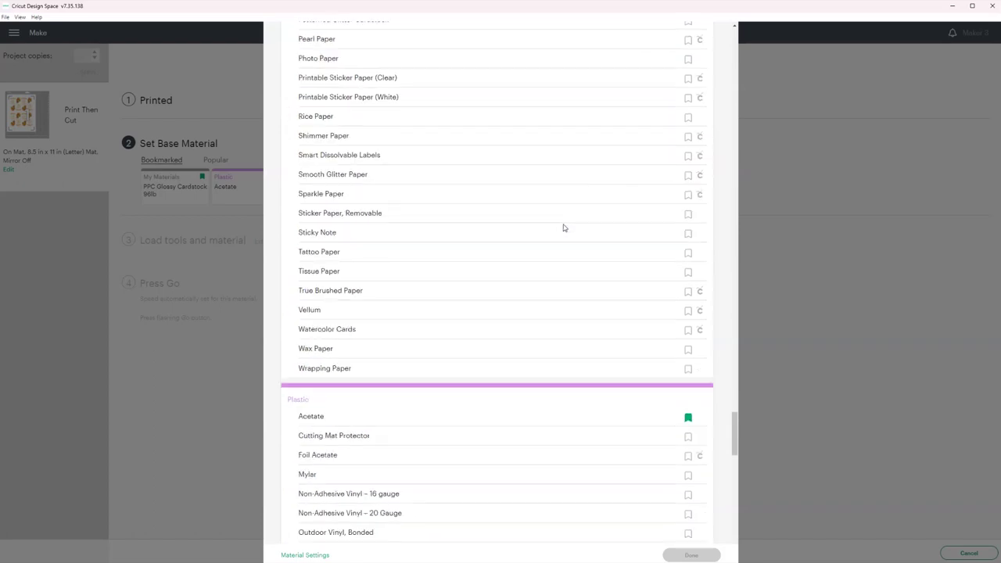
scroll(563, 227, "down", 15)
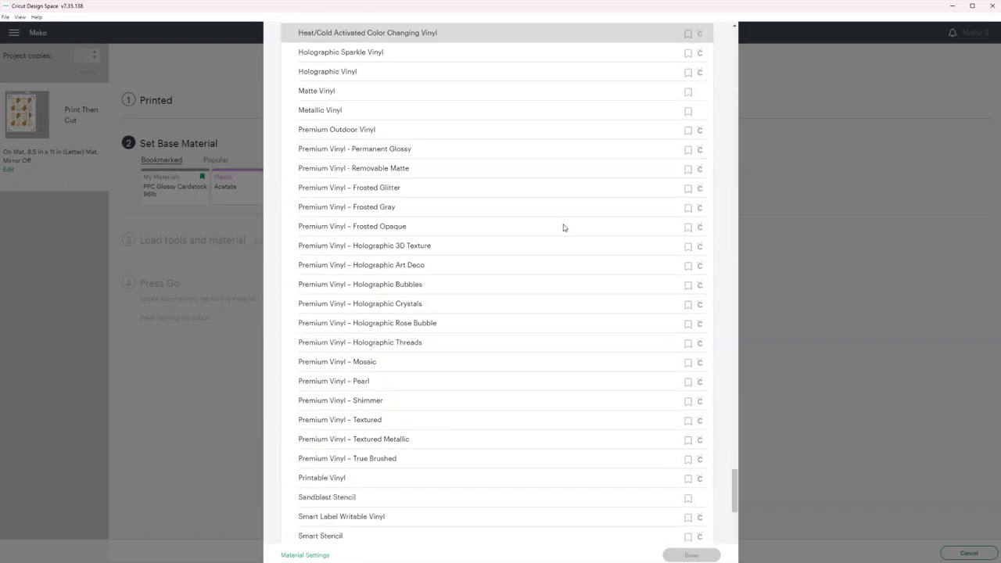
scroll(564, 227, "down", 10)
left_click(458, 263)
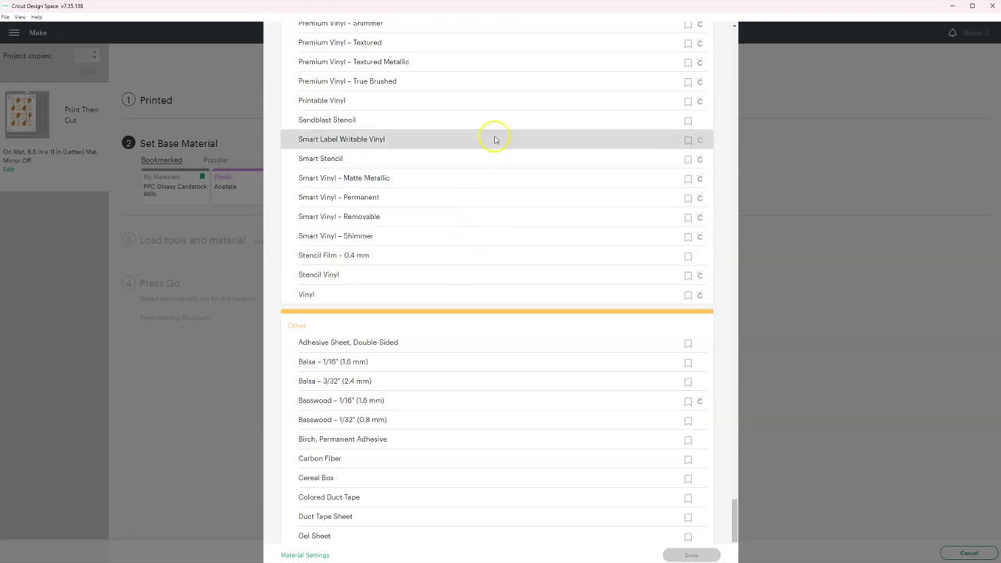
left_click(481, 281)
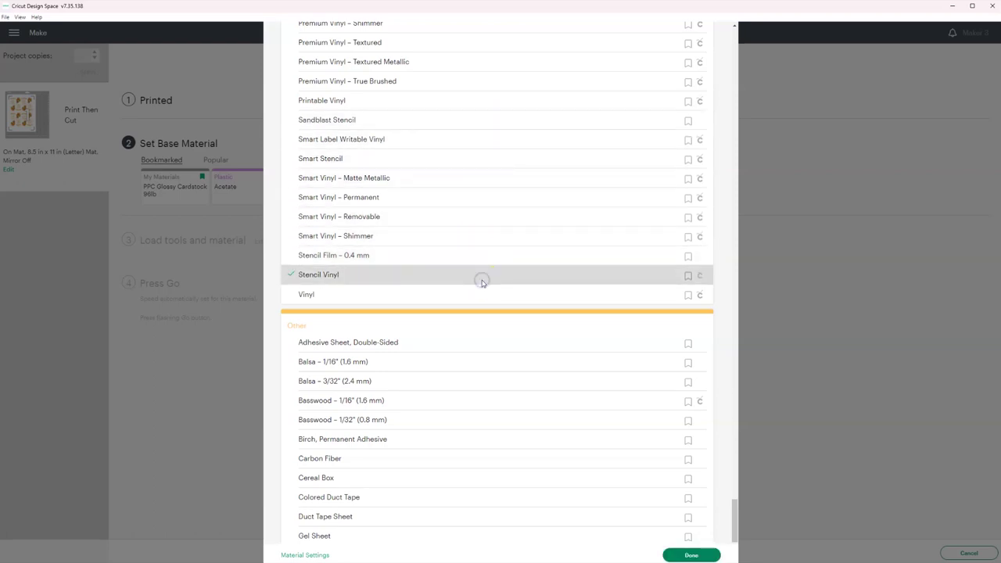
left_click(710, 555)
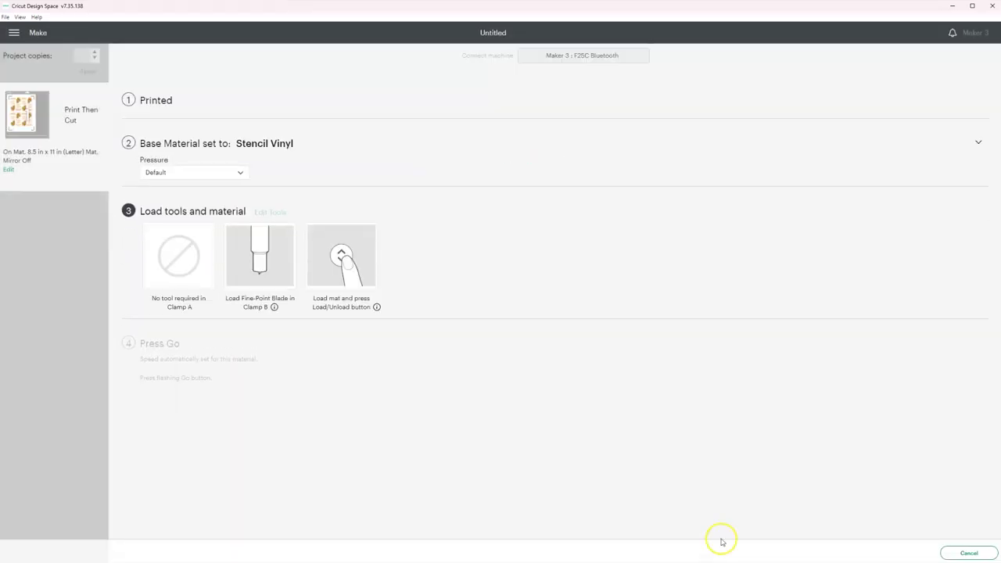